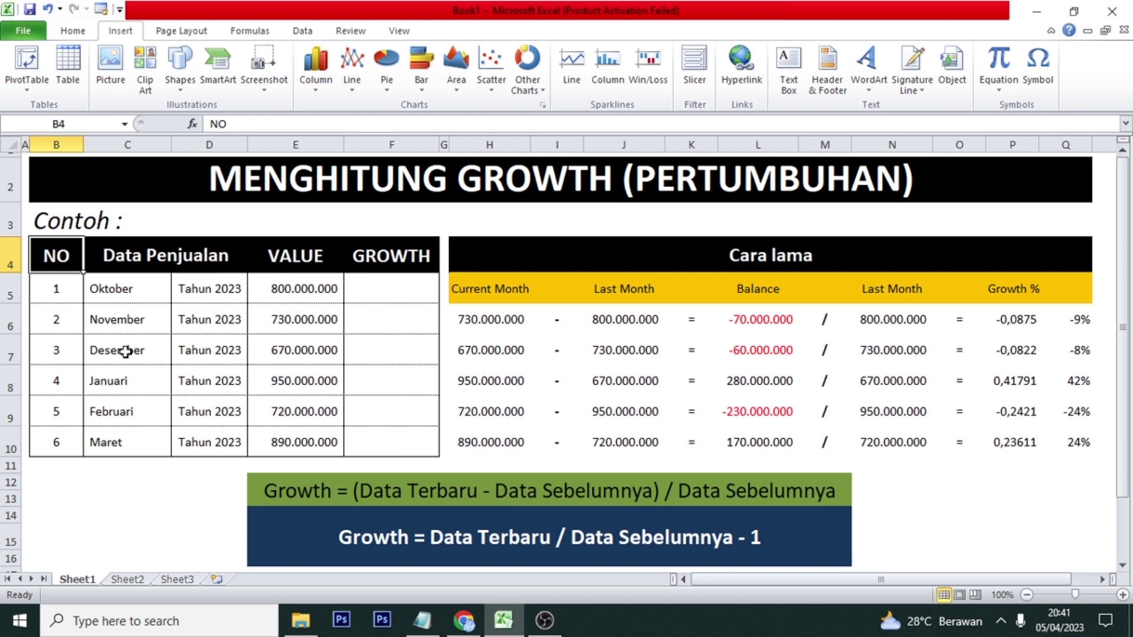
Change the year of the Oktober row in cell D5 to Tahun 2022
{"action": "left_click", "coordinate": [207, 293]}
{"action": "left_click", "coordinate": [272, 127]}
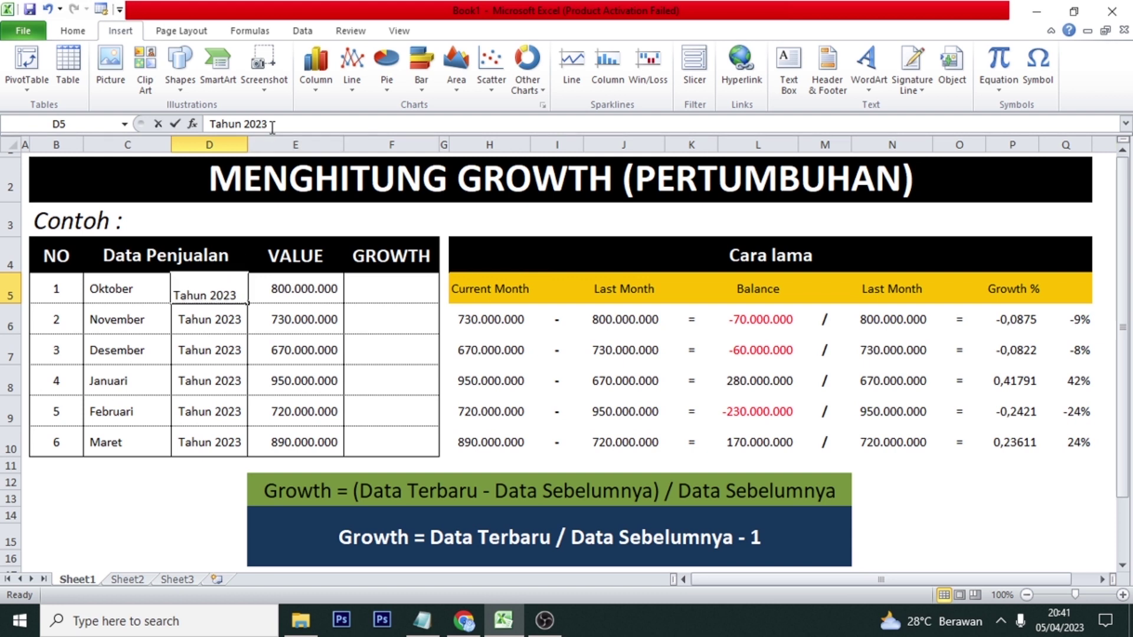
{"action": "key", "text": "shift+Left"}
{"action": "type", "text": "2"}
{"action": "key", "text": "Return"}
Copy the Oktober year cell to the November and Desember rows, D6:D7
{"action": "key", "text": "Up"}
{"action": "key", "text": "ctrl+c"}
{"action": "key", "text": "Down"}
{"action": "key", "text": "shift+Down"}
{"action": "key", "text": "Return"}
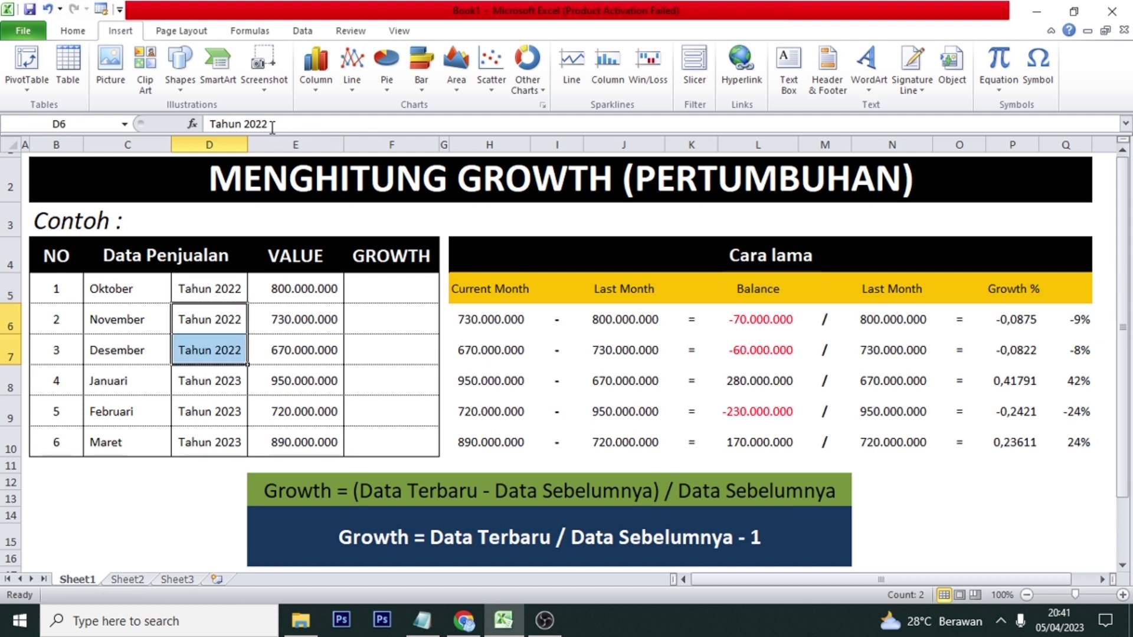
Review the months, years and sales values in the Data Penjualan table from Oktober to Maret
{"action": "key", "text": "Up"}
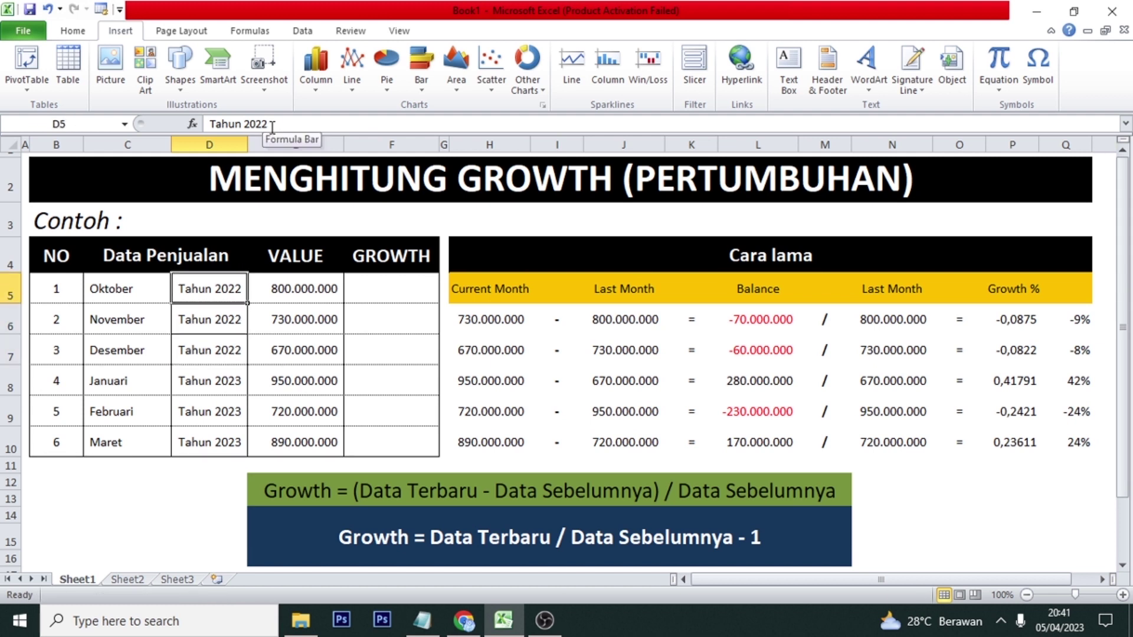
{"action": "key", "text": "Left"}
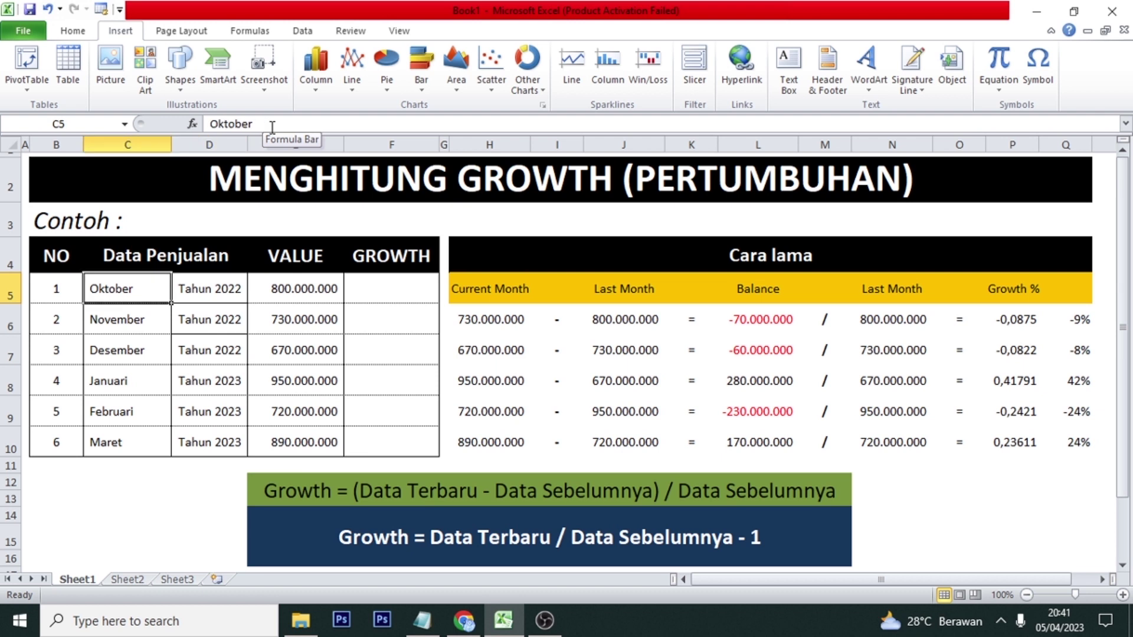
{"action": "key", "text": "Down"}
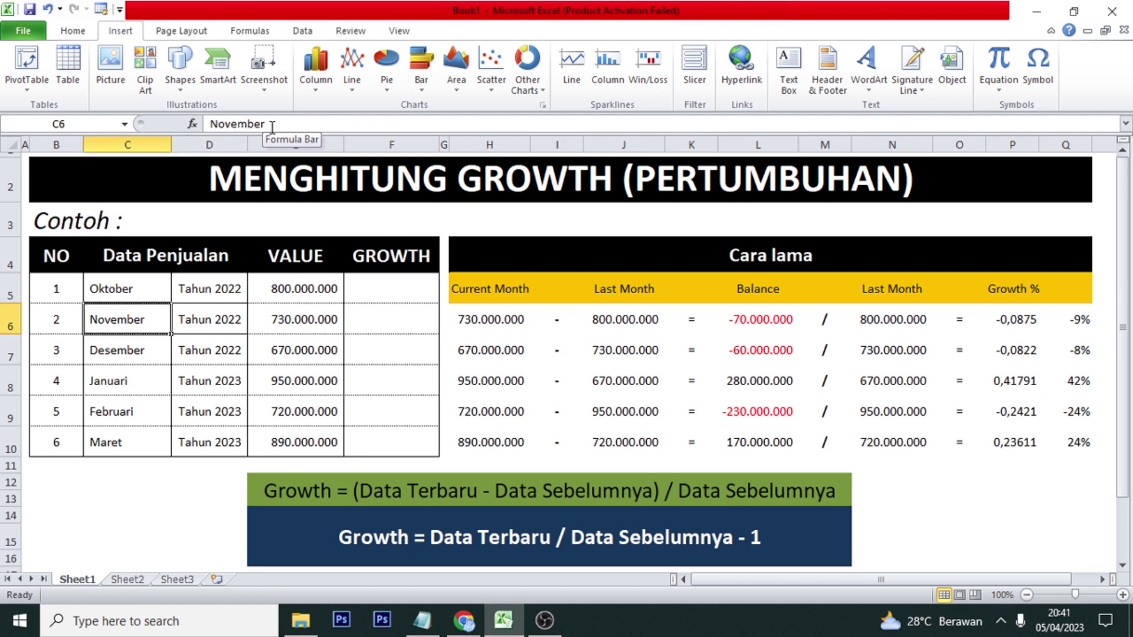
{"action": "key", "text": "Down"}
{"action": "key", "text": "Right"}
{"action": "key", "text": "Down"}
{"action": "key", "text": "Down"}
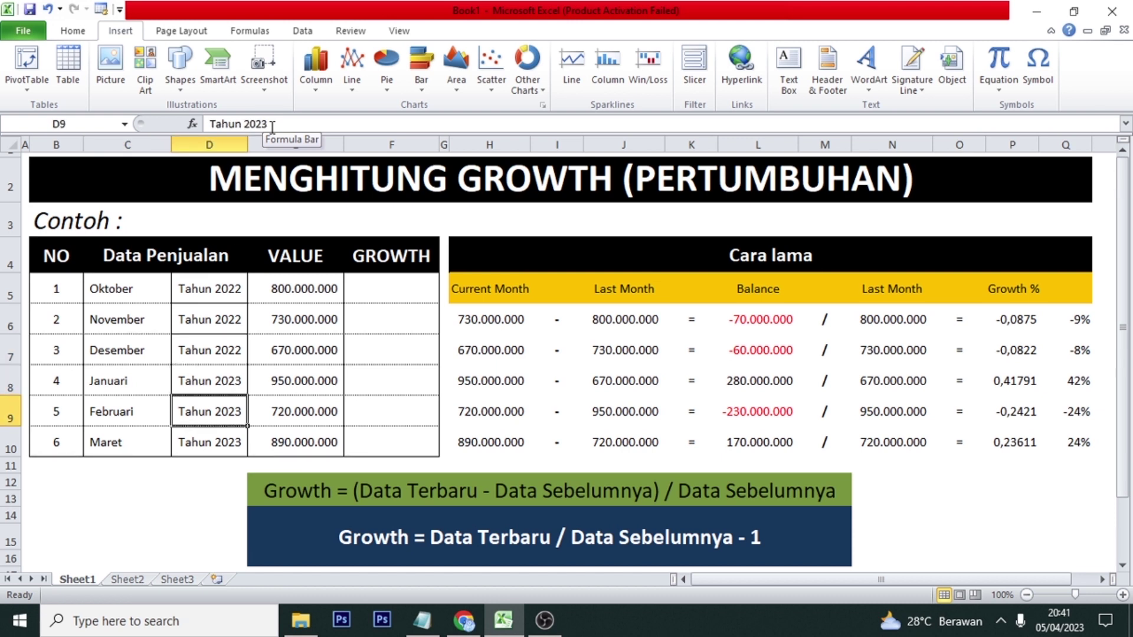
{"action": "key", "text": "Down"}
{"action": "key", "text": "Right"}
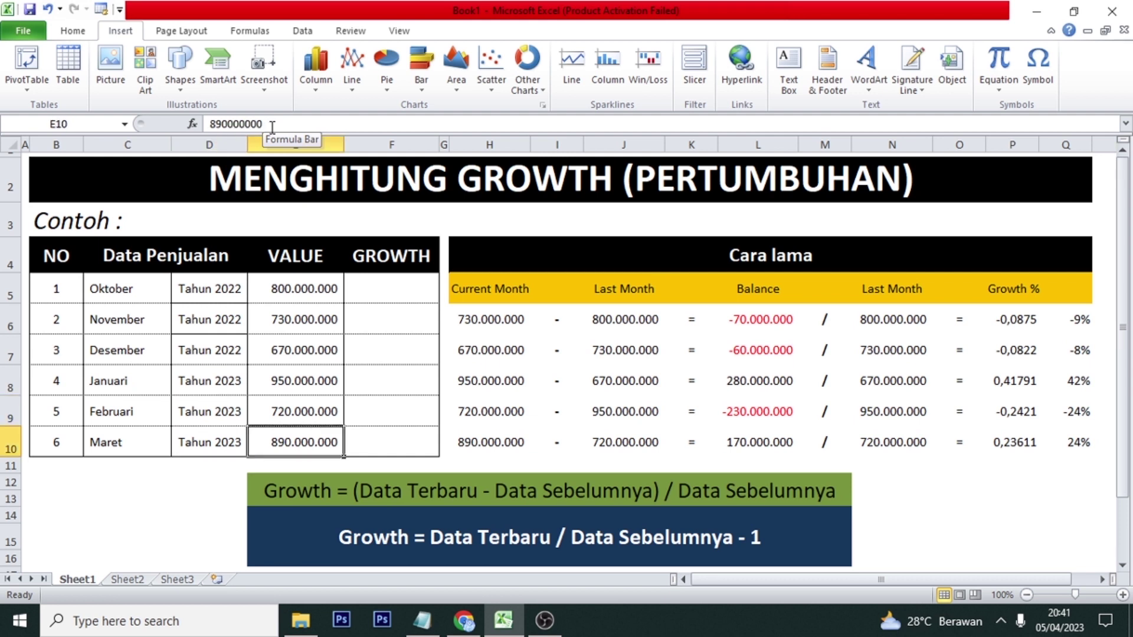
{"action": "key", "text": "Up"}
{"action": "key", "text": "Up"}
{"action": "key", "text": "Up"}
{"action": "key", "text": "Up"}
{"action": "key", "text": "Up"}
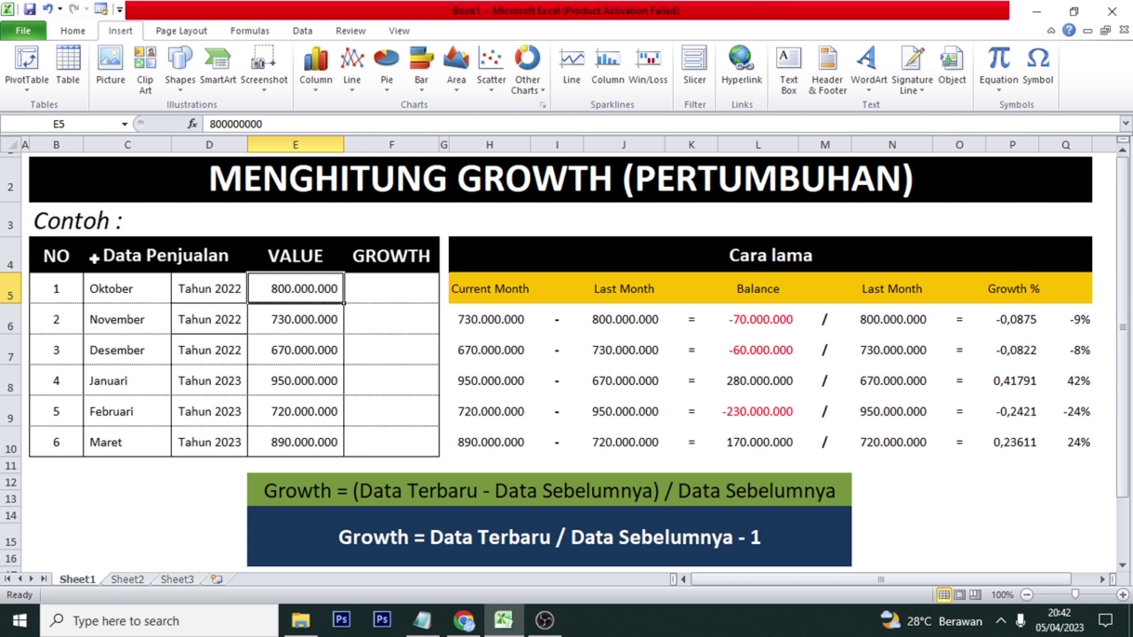
Examine the Oktober and November rows, checking the month, year, value and the November growth cell
{"action": "left_click", "coordinate": [59, 285]}
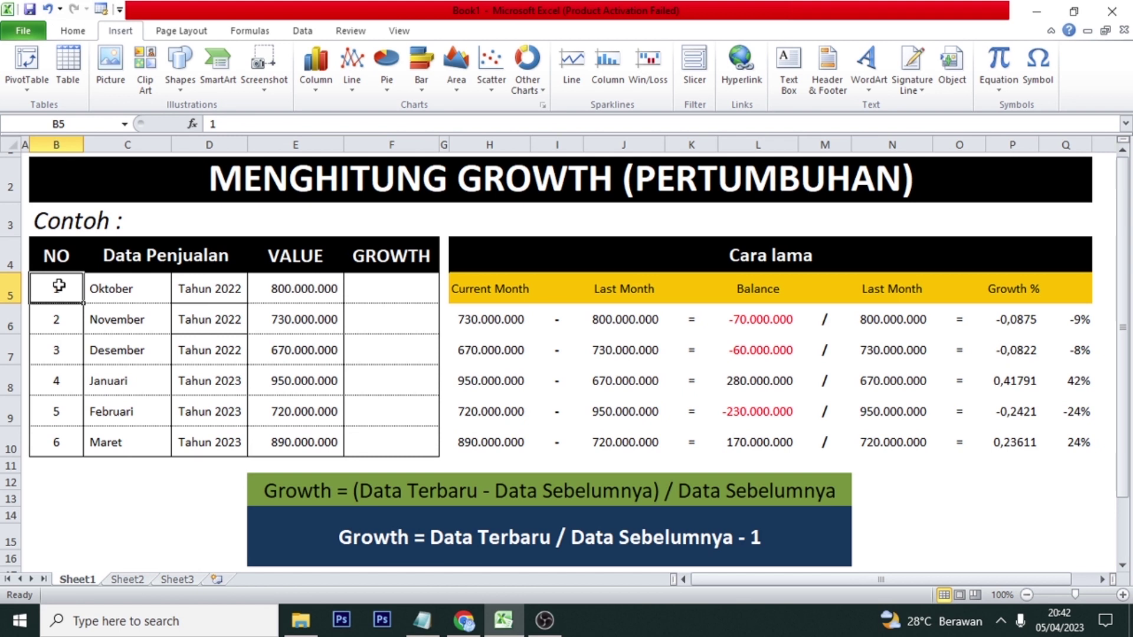
{"action": "key", "text": "Right"}
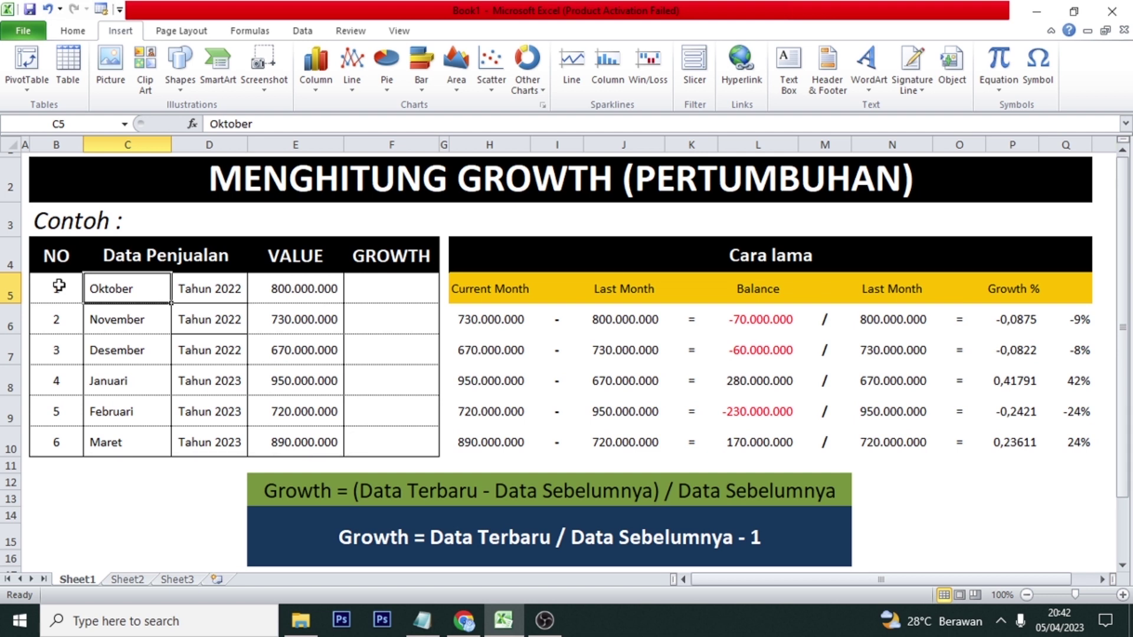
{"action": "key", "text": "Right"}
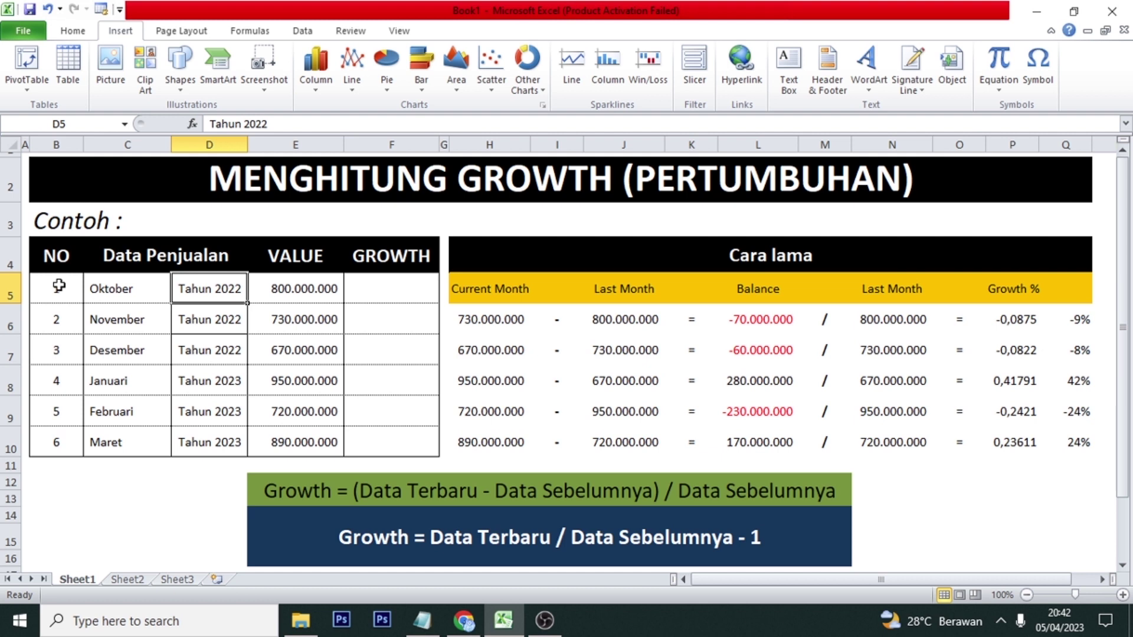
{"action": "key", "text": "Right"}
{"action": "key", "text": "Left"}
{"action": "key", "text": "Left"}
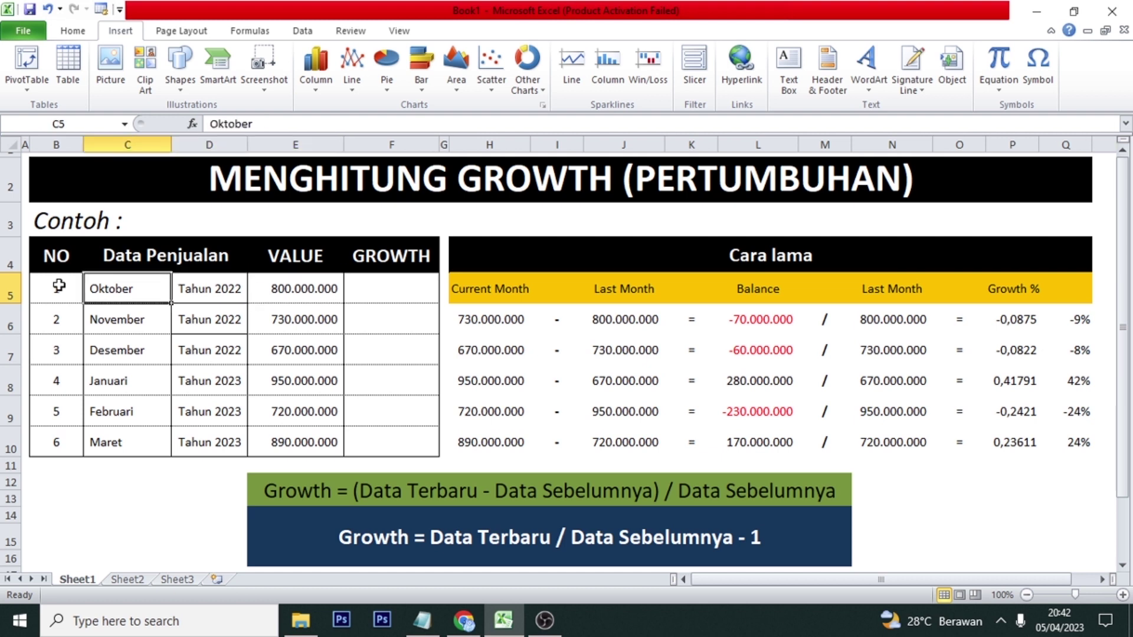
{"action": "key", "text": "Down"}
{"action": "key", "text": "Right"}
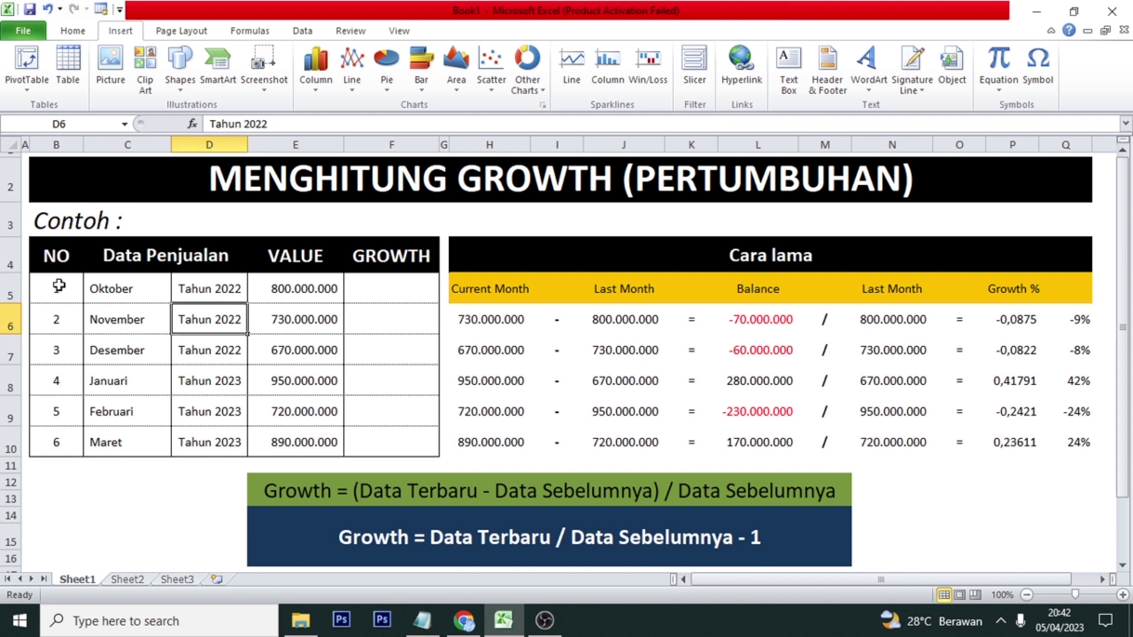
{"action": "key", "text": "Right"}
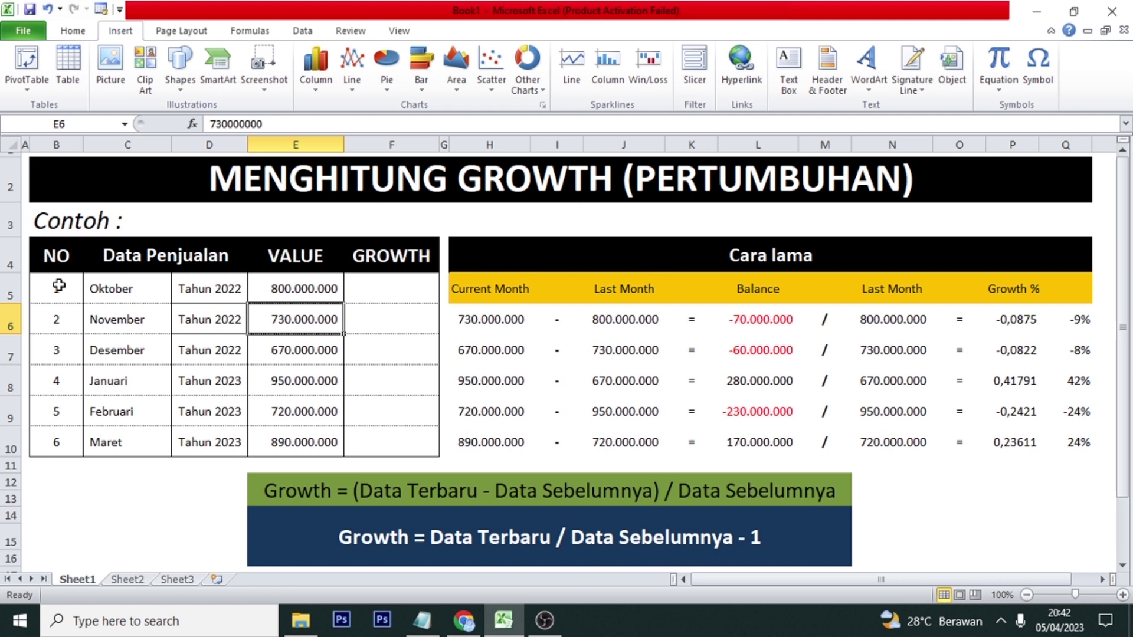
{"action": "key", "text": "Right"}
{"action": "key", "text": "Left"}
{"action": "key", "text": "Right"}
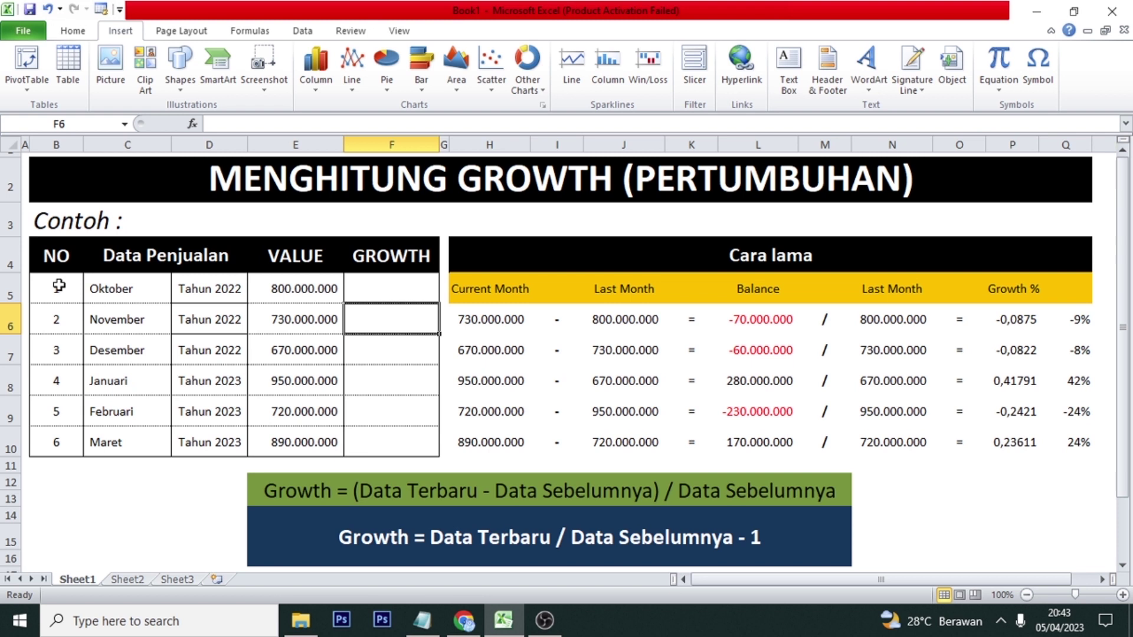
Compare the Oktober and November values with the Current Month column of the Cara lama table
{"action": "key", "text": "Left"}
{"action": "key", "text": "Up"}
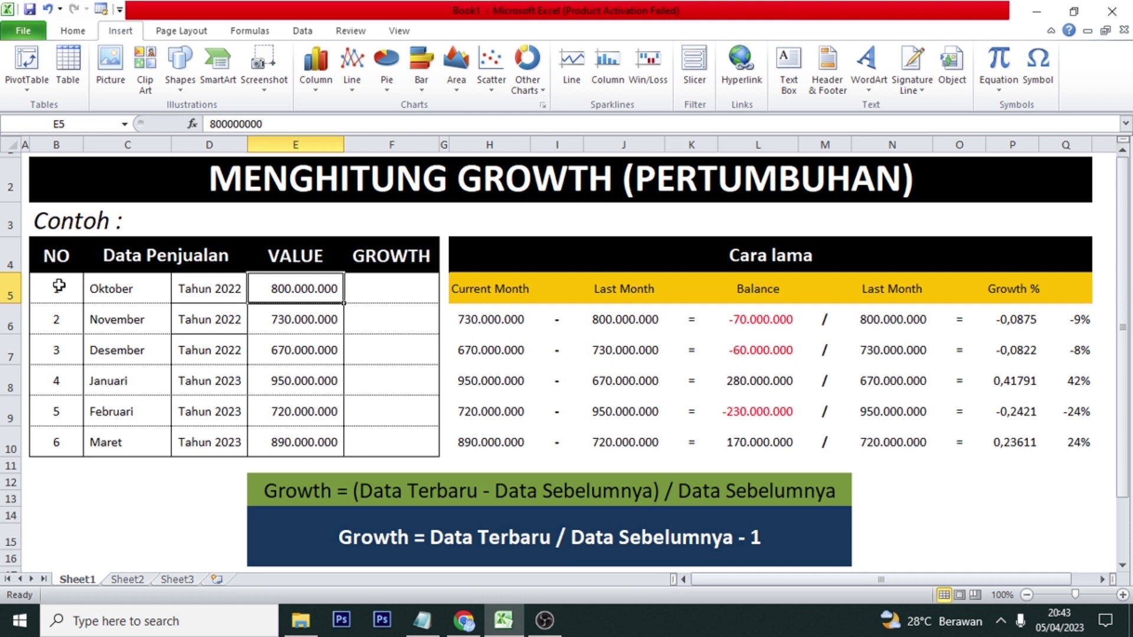
{"action": "key", "text": "Right"}
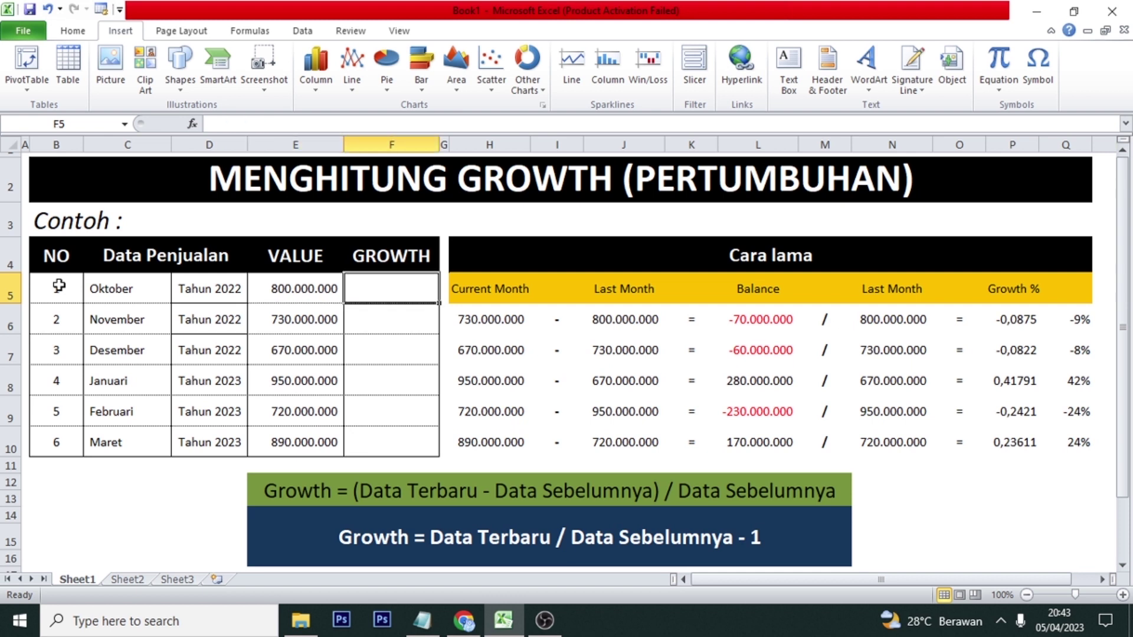
{"action": "key", "text": "Right"}
{"action": "key", "text": "Right"}
{"action": "key", "text": "Right"}
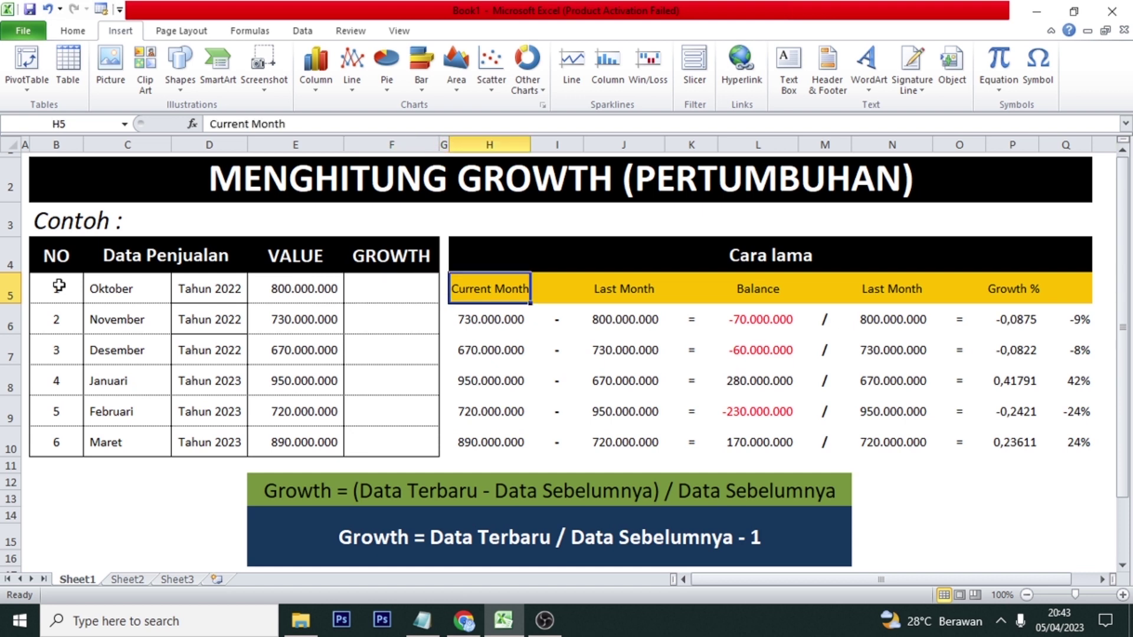
{"action": "key", "text": "Left"}
{"action": "key", "text": "Down"}
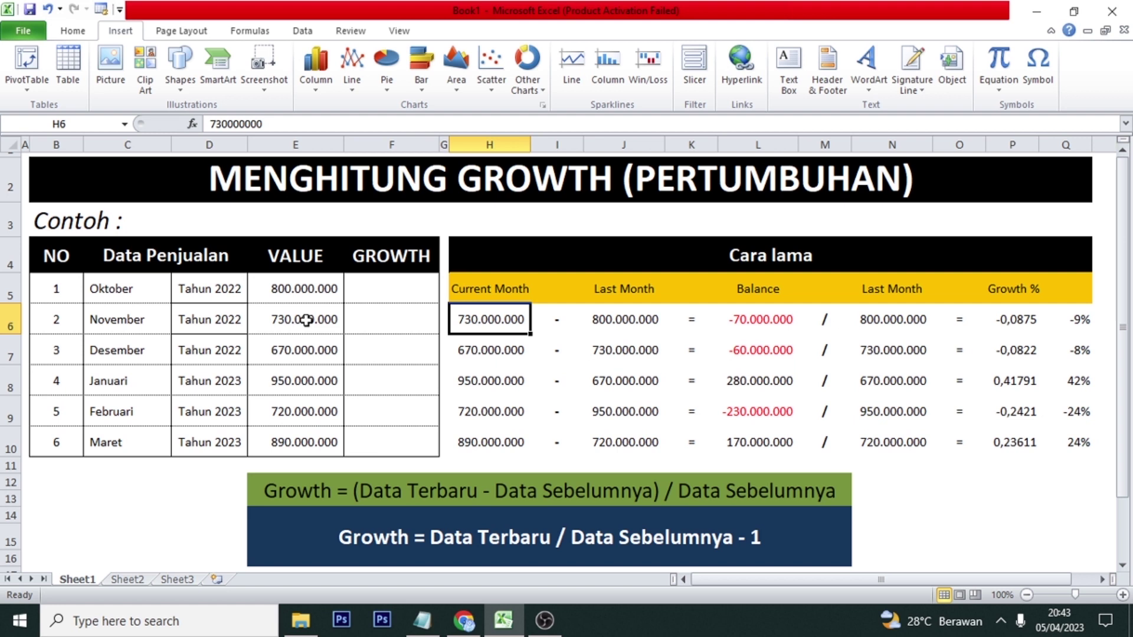
Fill the November growth cell F6 with yellow
{"action": "left_click", "coordinate": [378, 315]}
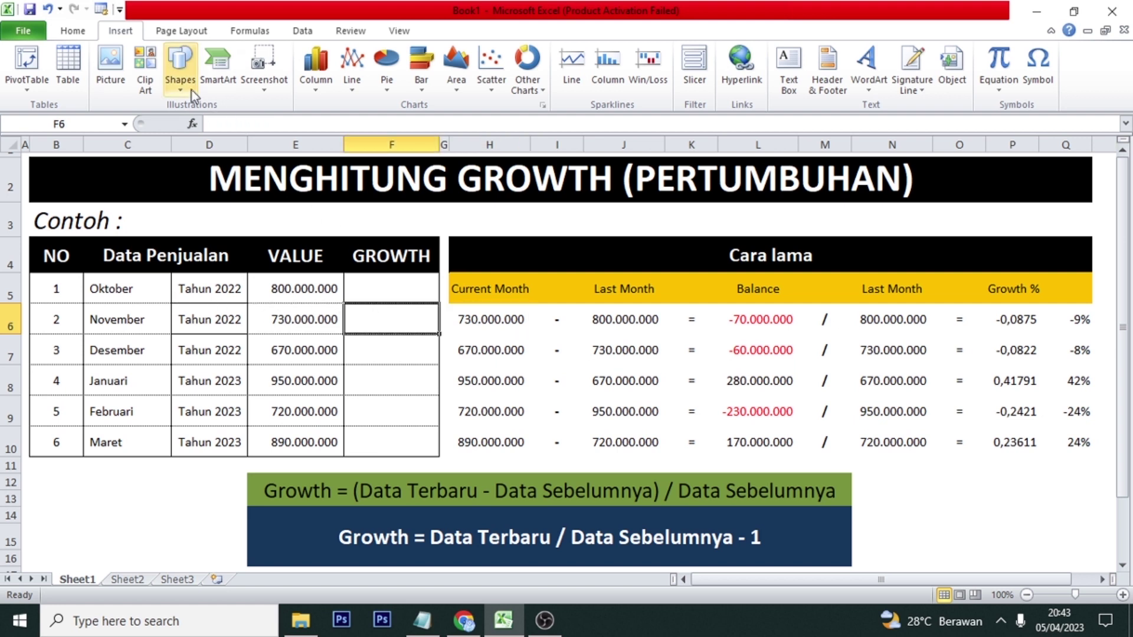
{"action": "left_click", "coordinate": [78, 32]}
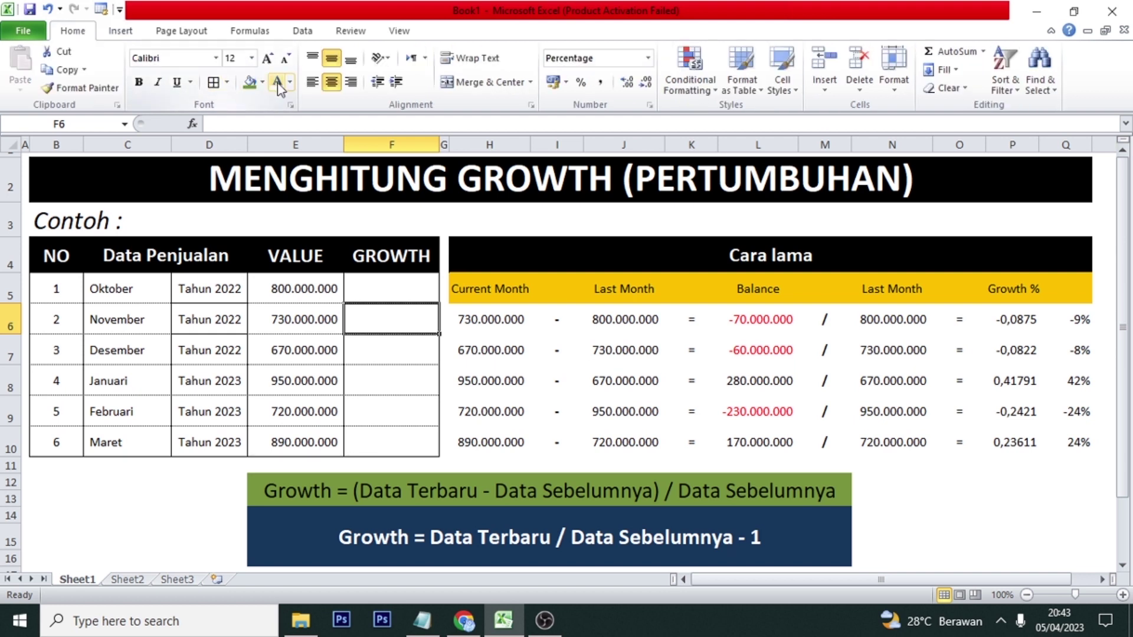
{"action": "left_click", "coordinate": [262, 83]}
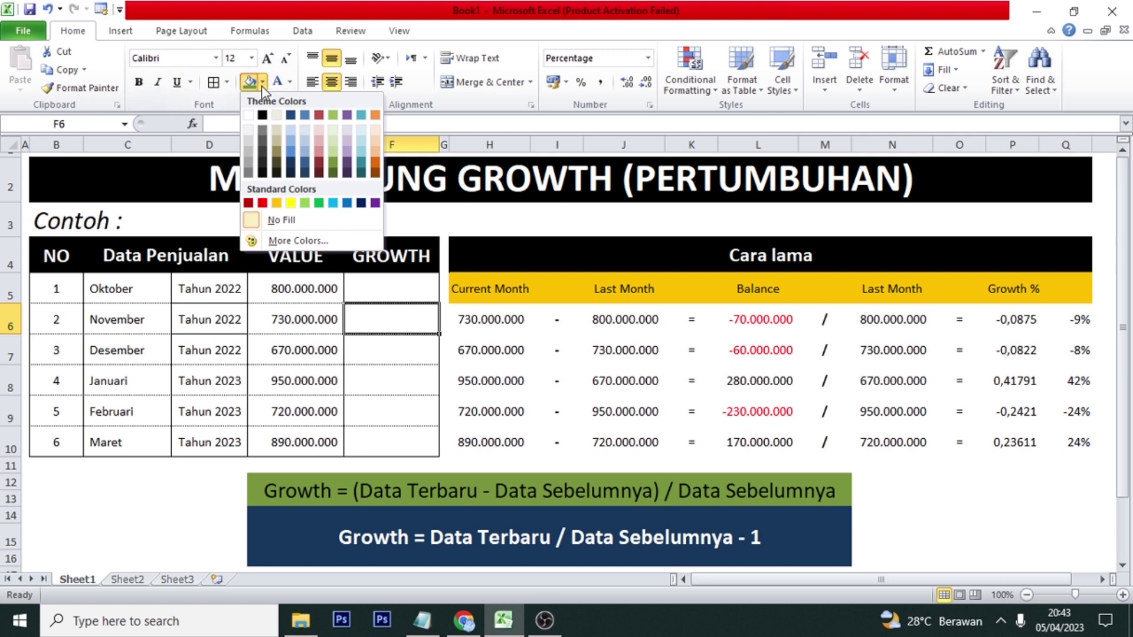
{"action": "left_click", "coordinate": [291, 203]}
Trace the November growth calculation across row 6 of the Cara lama table, from Current Month through Balance to Growth %
{"action": "key", "text": "Left"}
{"action": "key", "text": "Right"}
{"action": "key", "text": "Left"}
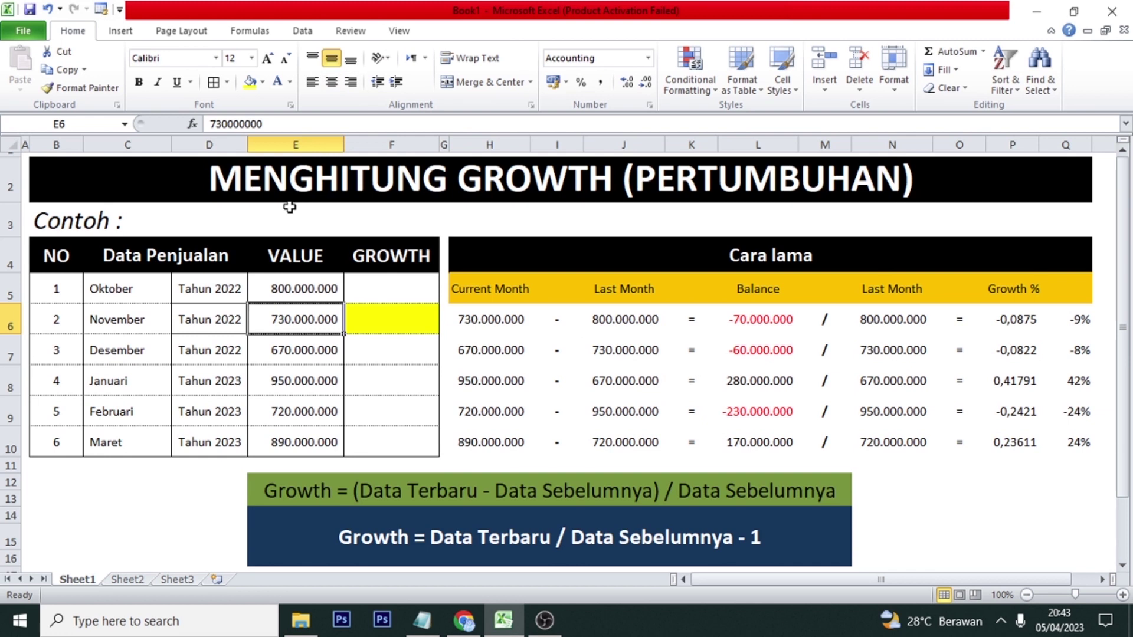
{"action": "key", "text": "Right"}
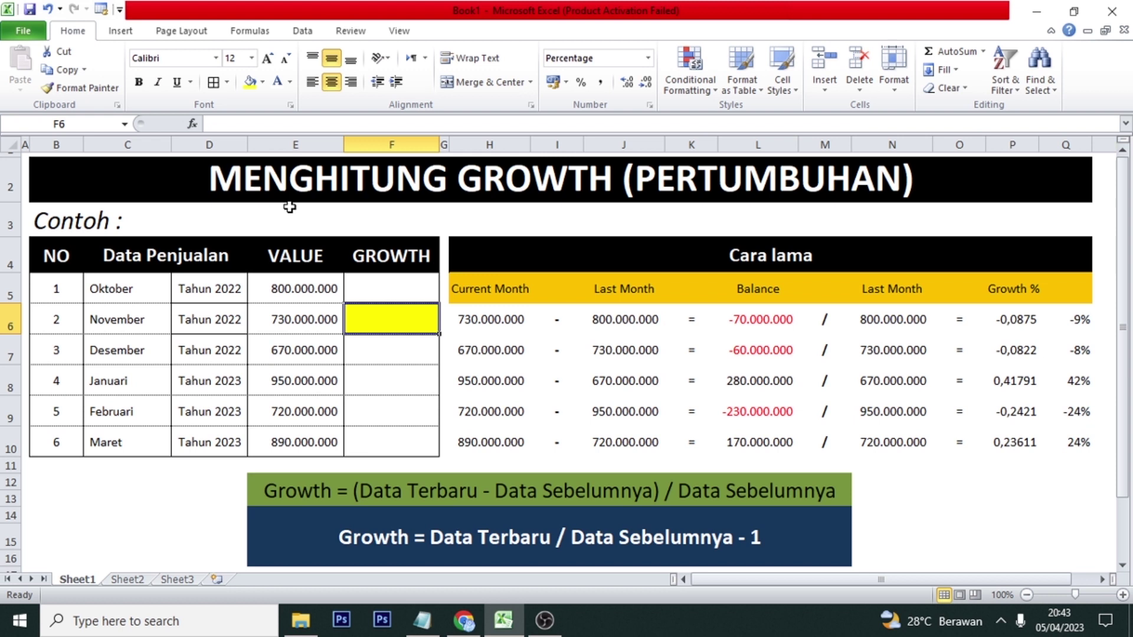
{"action": "key", "text": "Right"}
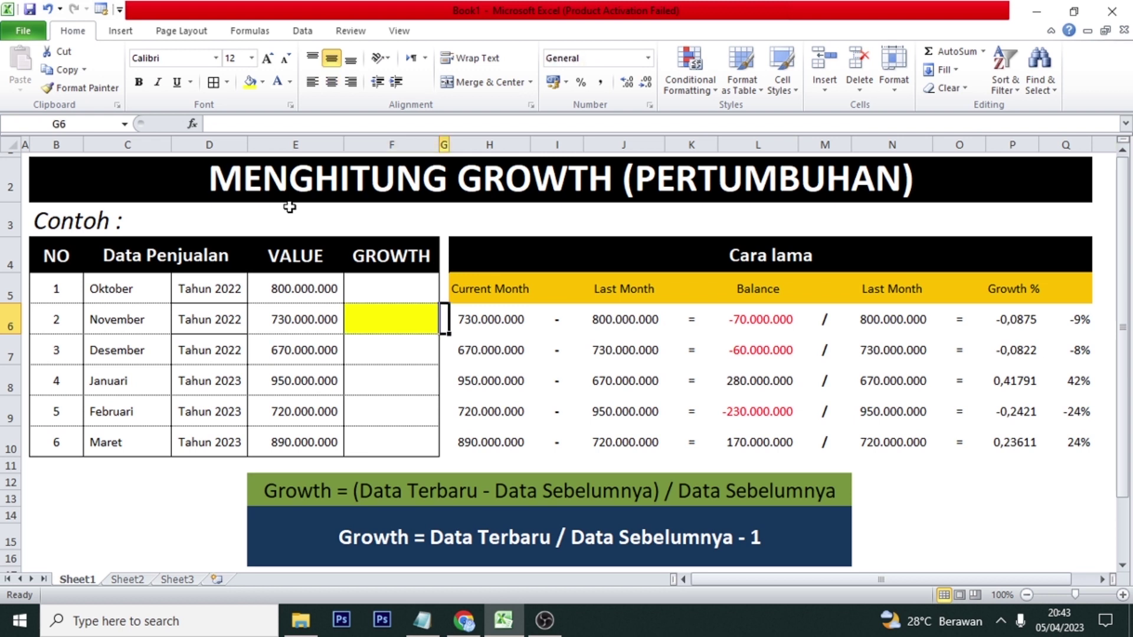
{"action": "key", "text": "Right"}
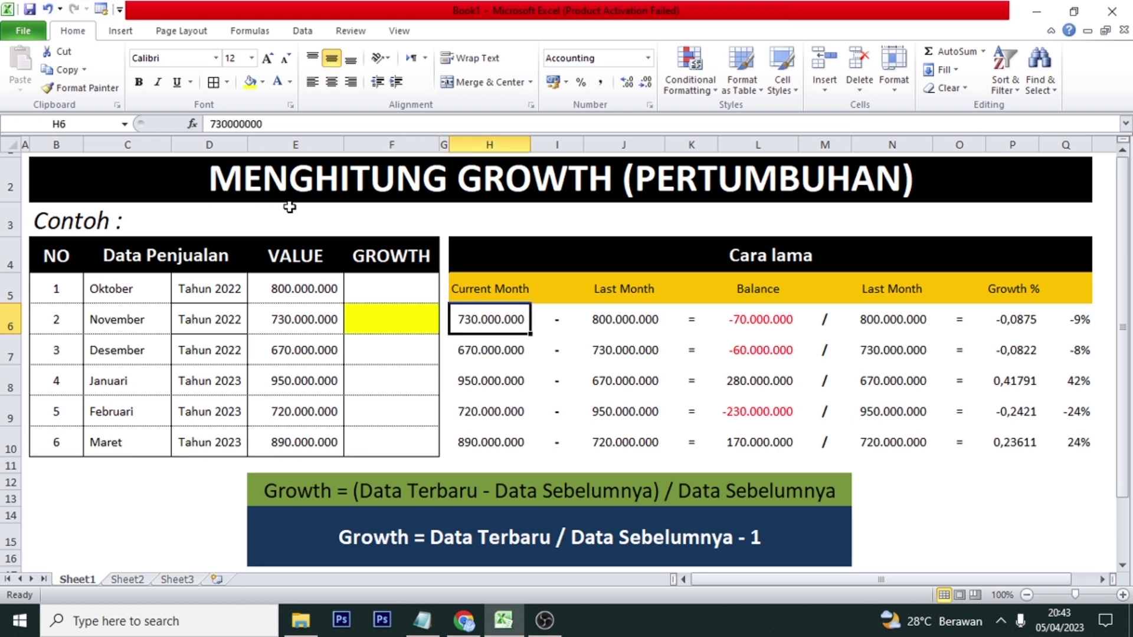
{"action": "key", "text": "Right"}
{"action": "key", "text": "Left"}
{"action": "key", "text": "Right"}
{"action": "key", "text": "Right"}
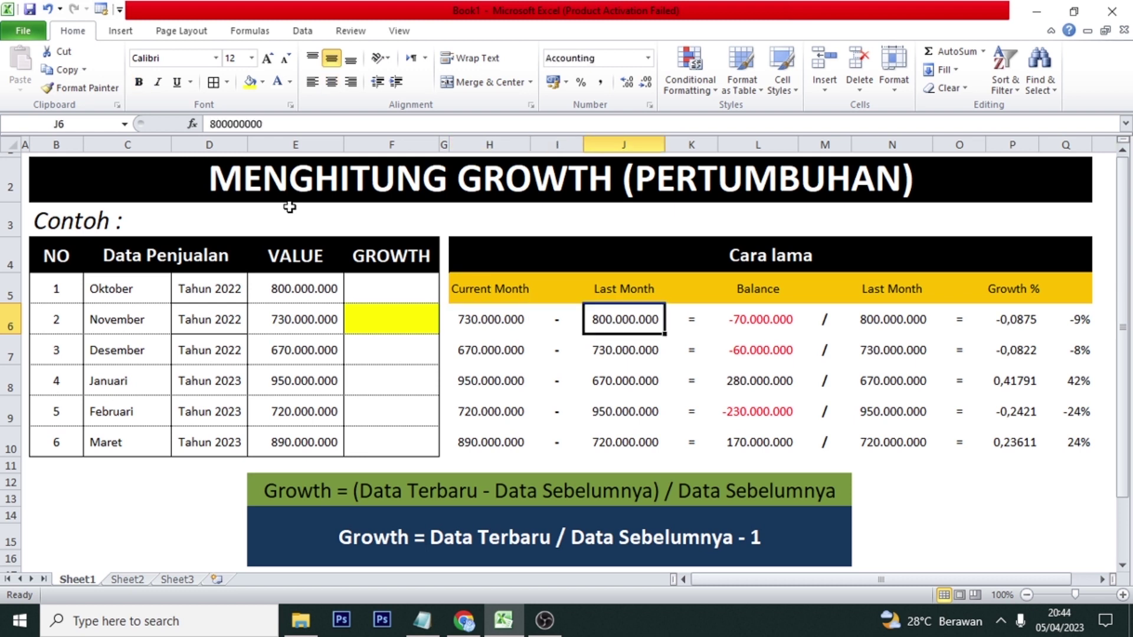
{"action": "key", "text": "Right"}
{"action": "key", "text": "Right"}
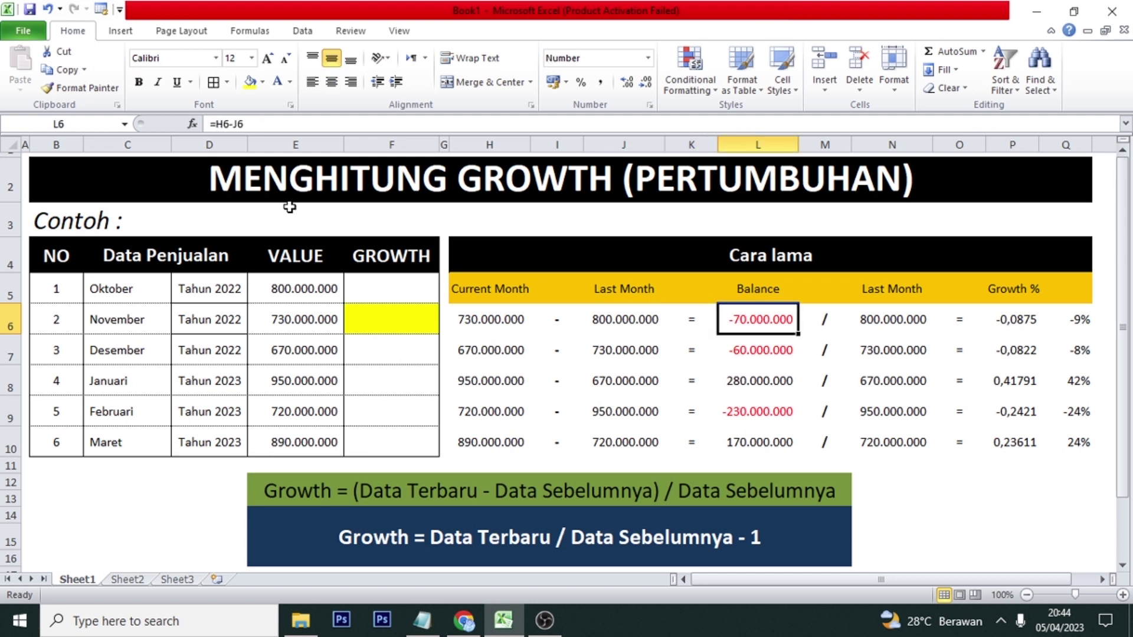
{"action": "key", "text": "Left"}
{"action": "key", "text": "Right"}
{"action": "key", "text": "Right"}
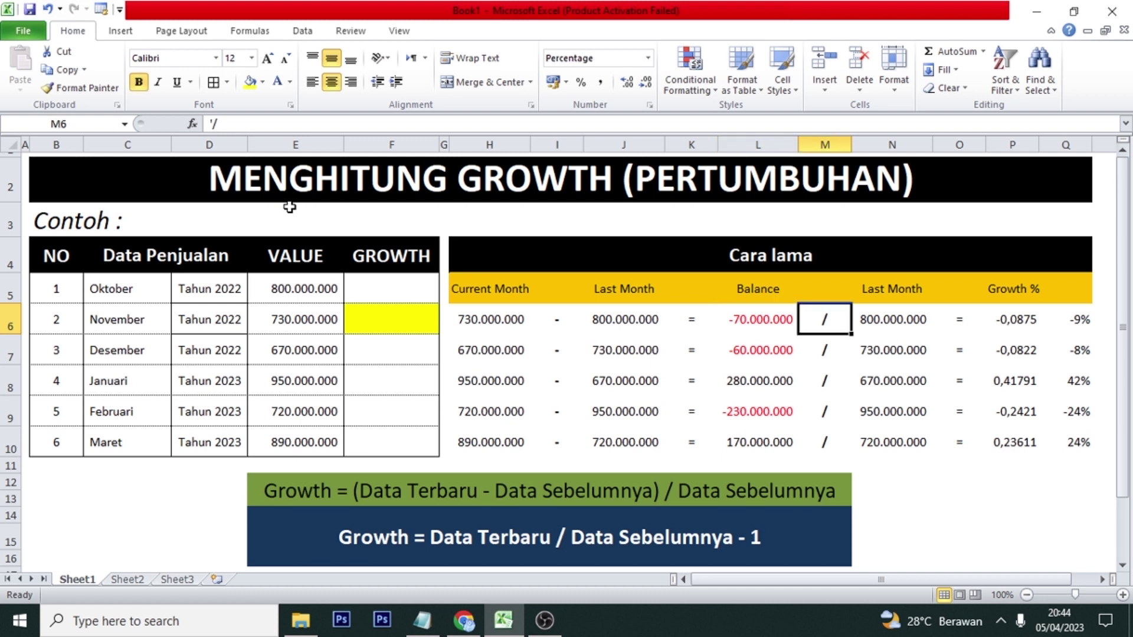
{"action": "key", "text": "Right"}
{"action": "key", "text": "Right"}
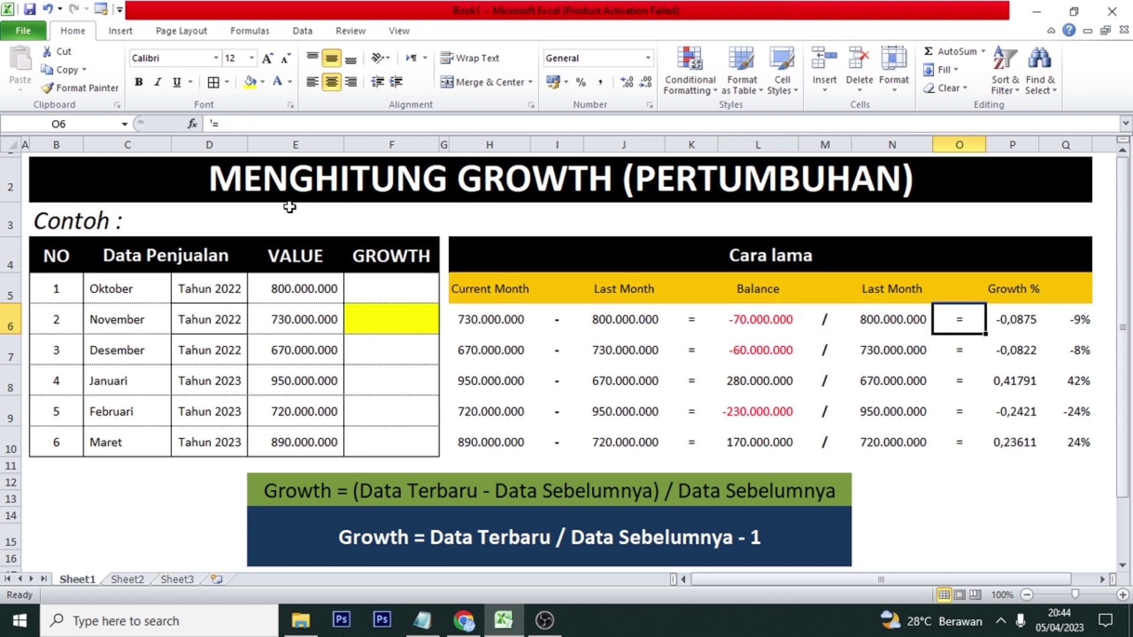
{"action": "key", "text": "Right"}
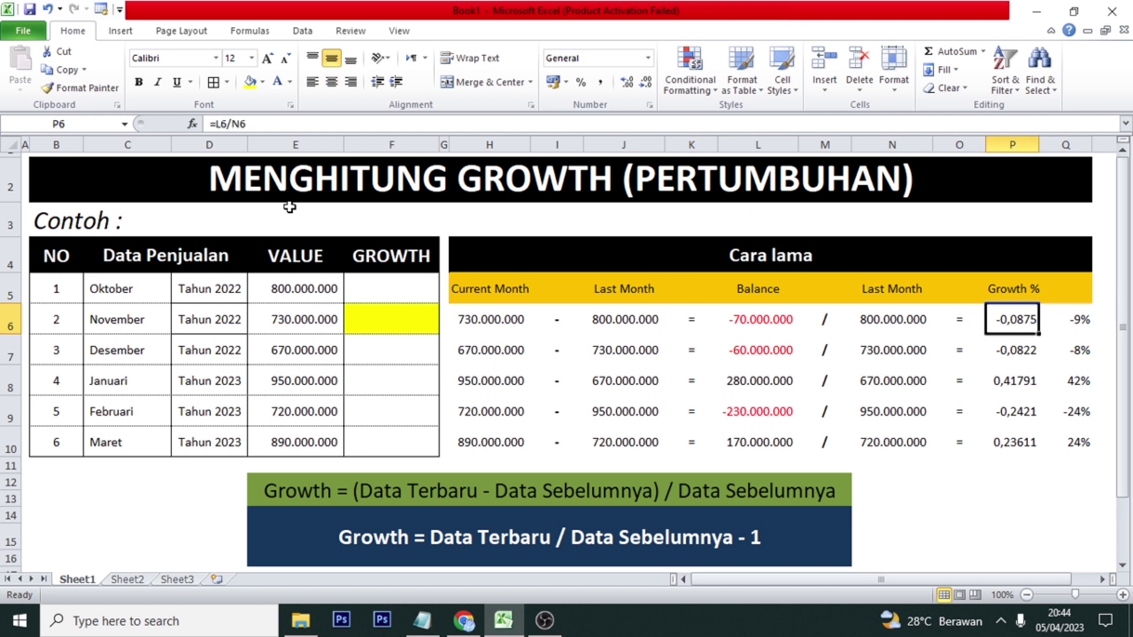
{"action": "key", "text": "Right"}
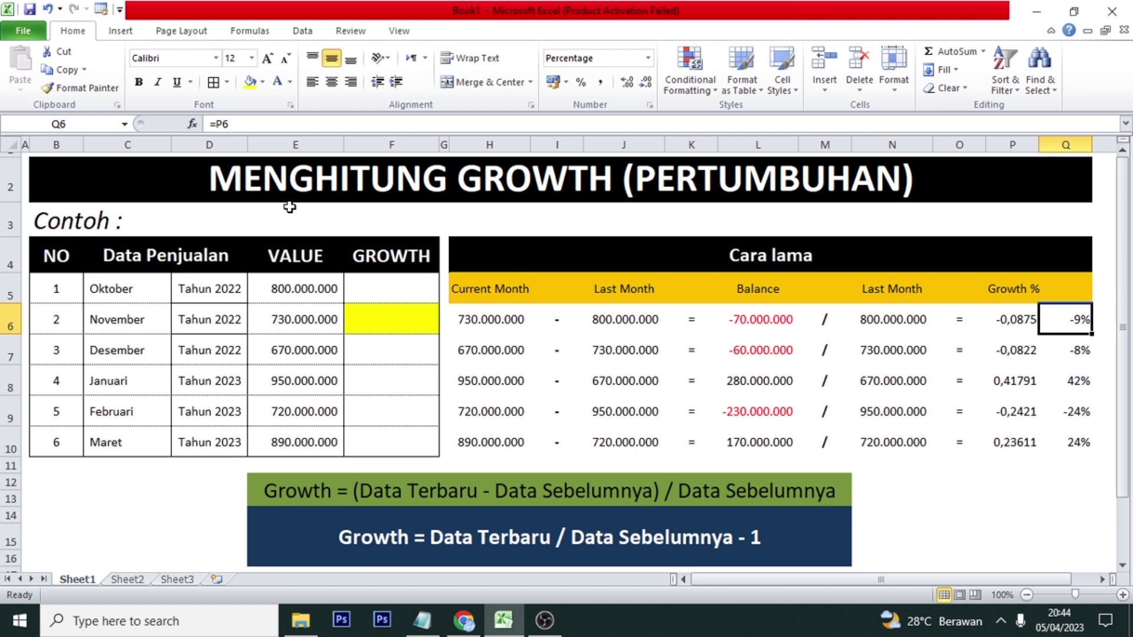
Examine the Desember row and compare its sales value with November's, ending at the Desember growth cell F7
{"action": "left_click", "coordinate": [387, 319]}
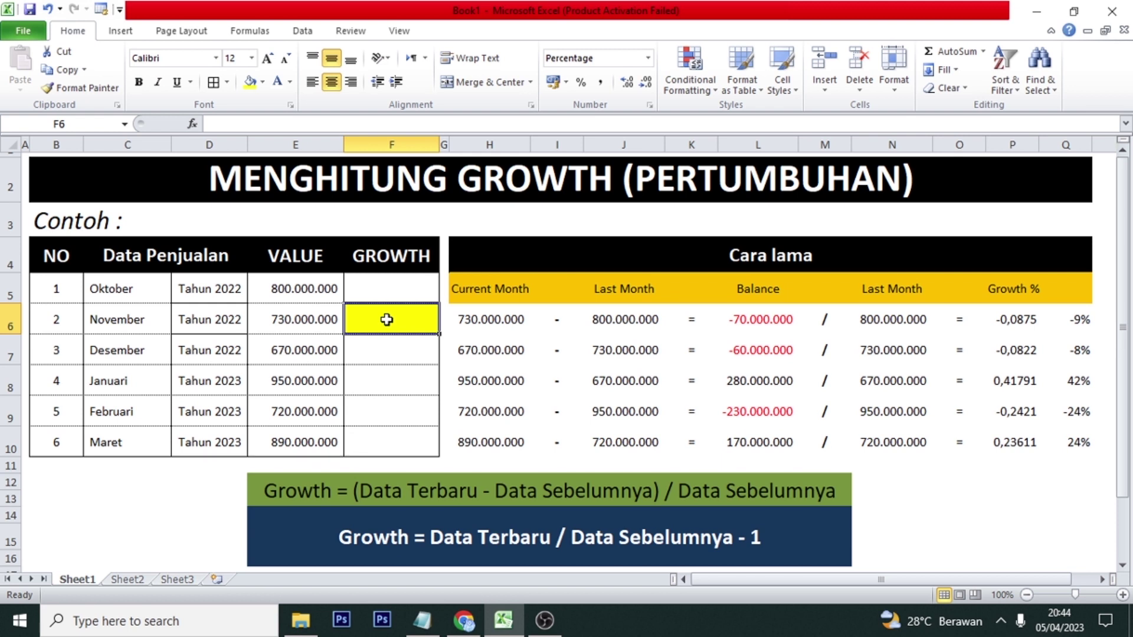
{"action": "key", "text": "Down"}
{"action": "key", "text": "Left"}
{"action": "key", "text": "Left"}
{"action": "key", "text": "Left"}
{"action": "key", "text": "Right"}
{"action": "key", "text": "Right"}
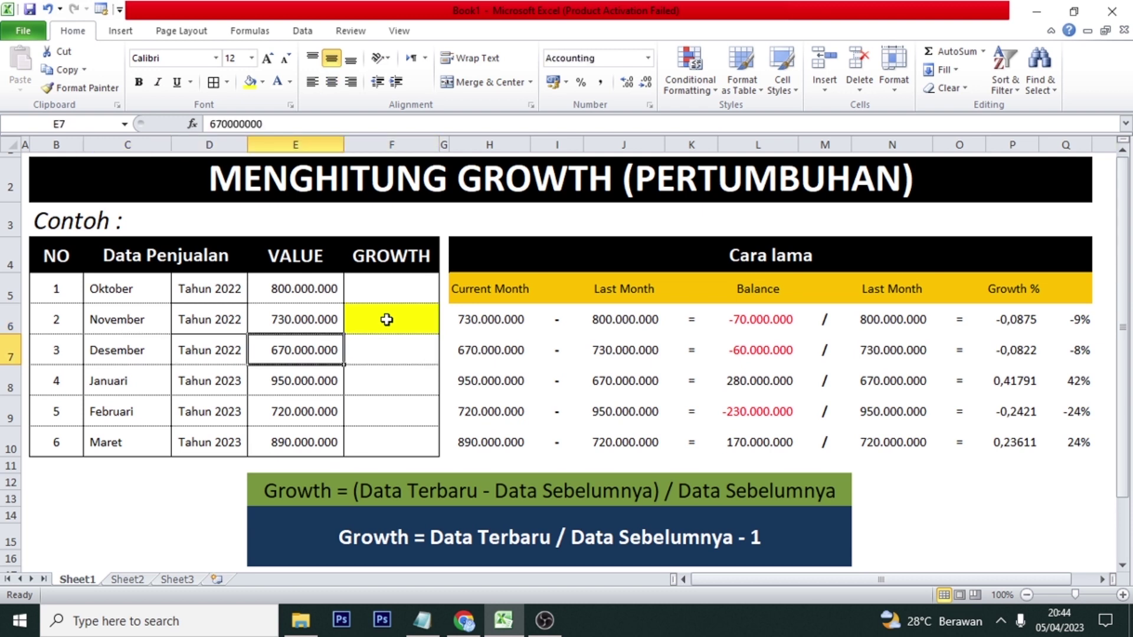
{"action": "key", "text": "Up"}
{"action": "key", "text": "Down"}
{"action": "key", "text": "Up"}
{"action": "key", "text": "Down"}
{"action": "key", "text": "Right"}
{"action": "key", "text": "Left"}
{"action": "key", "text": "Up"}
{"action": "key", "text": "Down"}
{"action": "key", "text": "Right"}
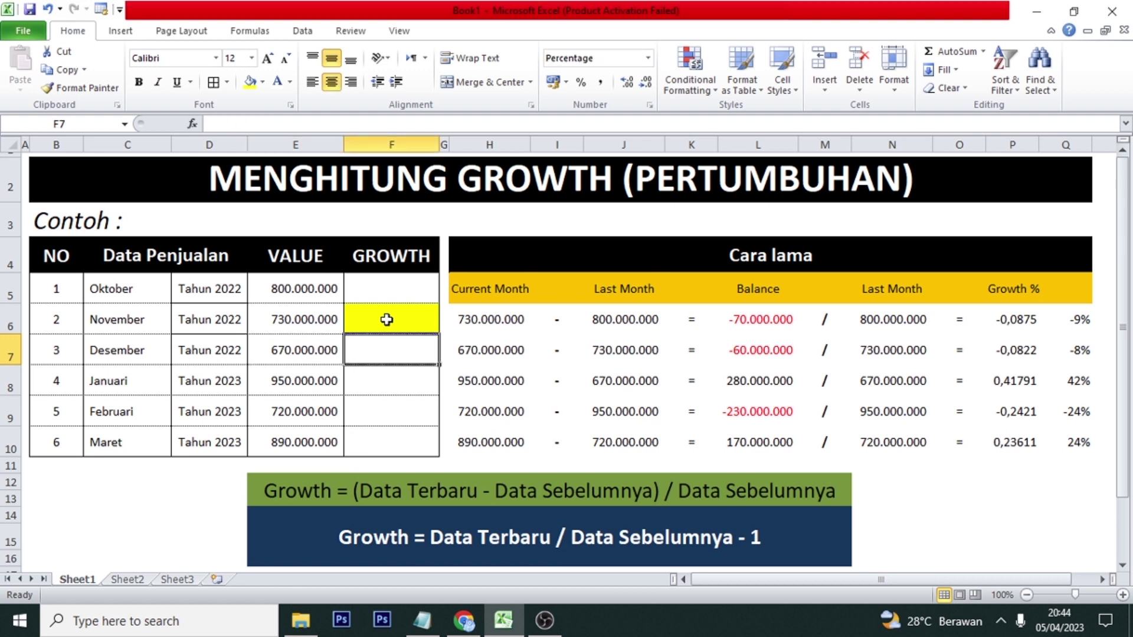
Trace the Desember subtraction in row 7 of the Cara lama table, from Current Month through Last Month to Balance
{"action": "key", "text": "Right"}
{"action": "key", "text": "Right"}
{"action": "key", "text": "Right"}
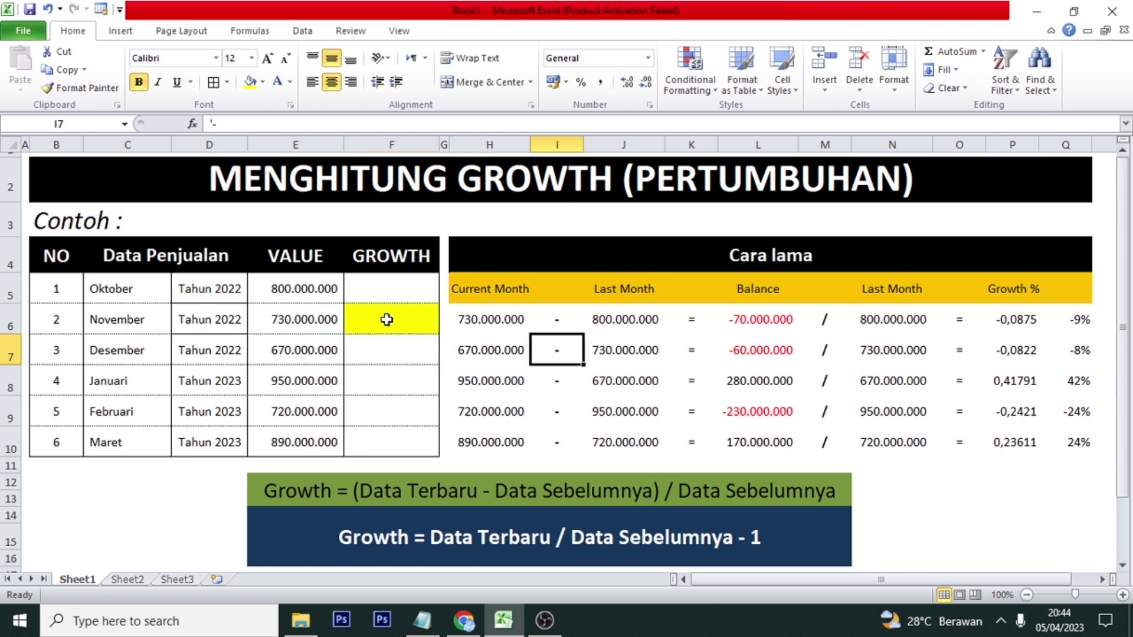
{"action": "key", "text": "Left"}
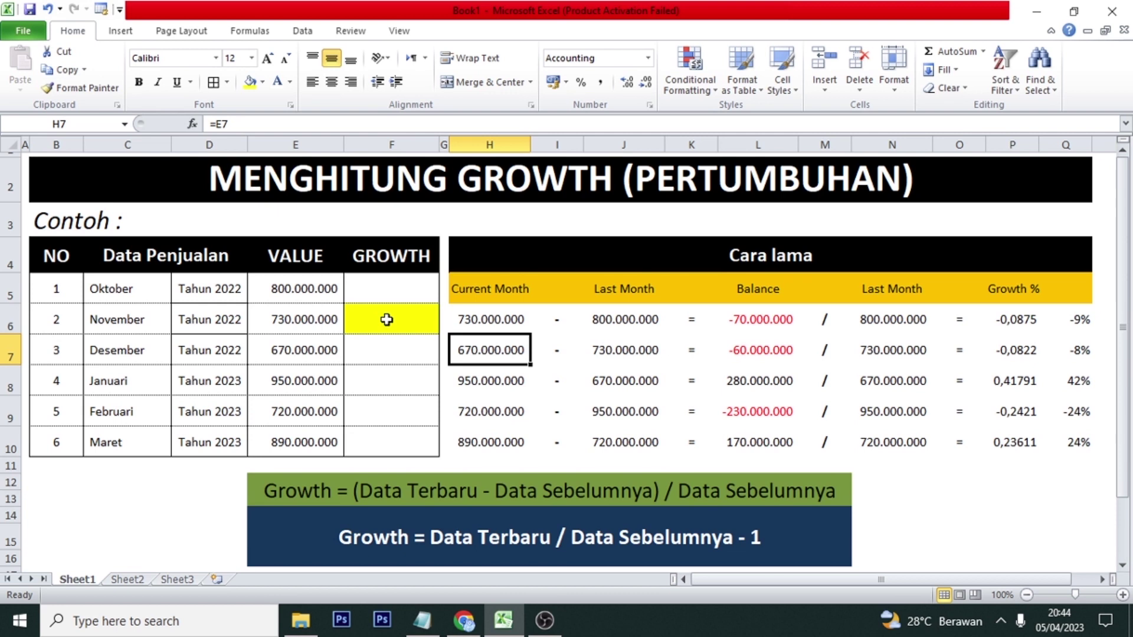
{"action": "key", "text": "Right"}
{"action": "key", "text": "Right"}
{"action": "key", "text": "Right"}
{"action": "key", "text": "Right"}
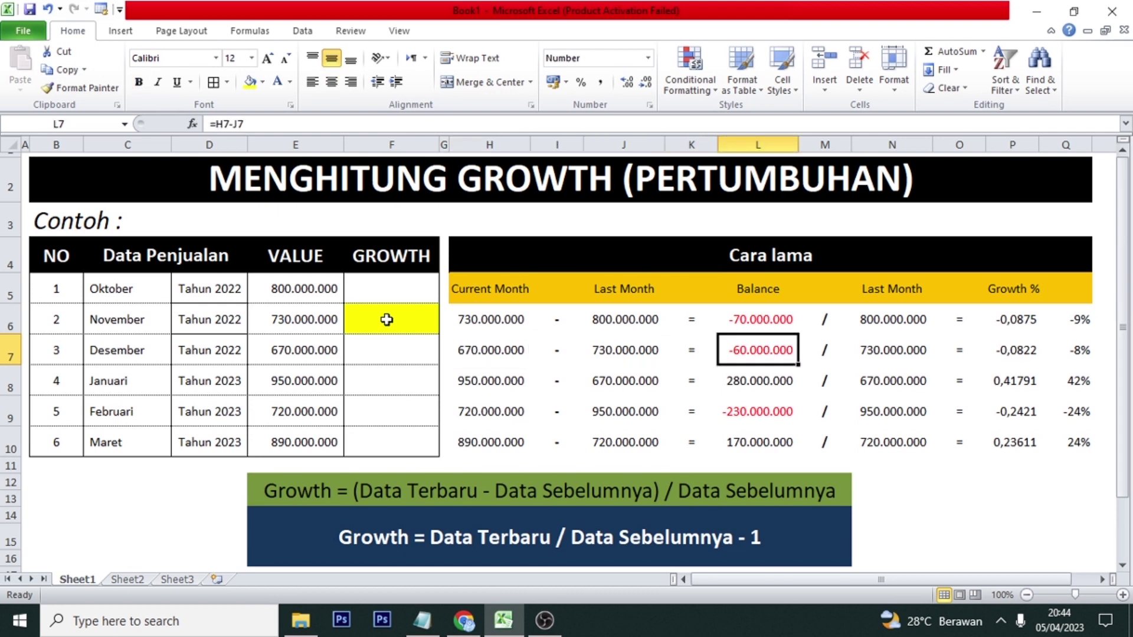
{"action": "key", "text": "Left"}
{"action": "key", "text": "Left"}
{"action": "key", "text": "Left"}
{"action": "key", "text": "Left"}
{"action": "key", "text": "Right"}
{"action": "key", "text": "Right"}
{"action": "key", "text": "Right"}
{"action": "key", "text": "Right"}
Trace the division of Desember's Balance by Last Month in row 7, through to the Growth % result in Q7
{"action": "key", "text": "Right"}
{"action": "key", "text": "Right"}
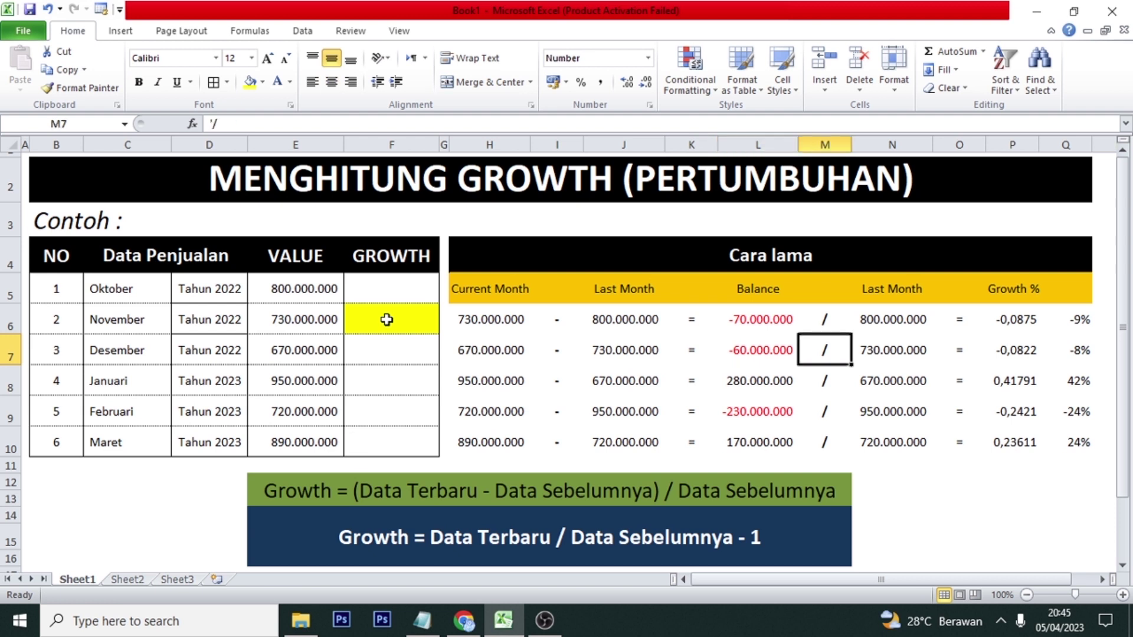
{"action": "key", "text": "Left"}
{"action": "key", "text": "Right"}
{"action": "key", "text": "Right"}
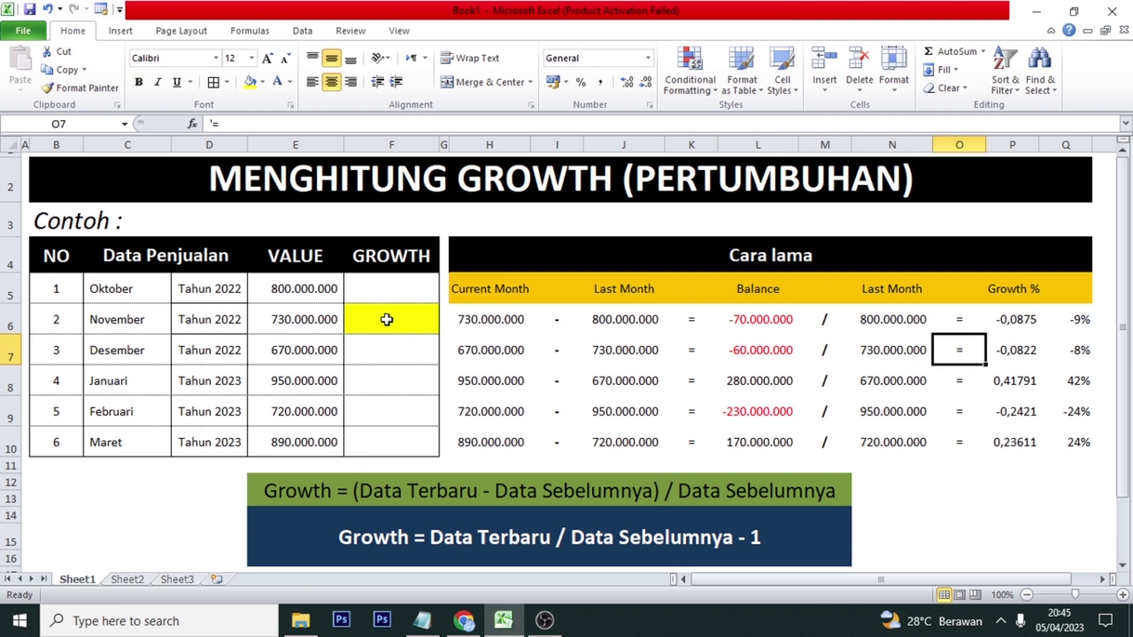
{"action": "key", "text": "Right"}
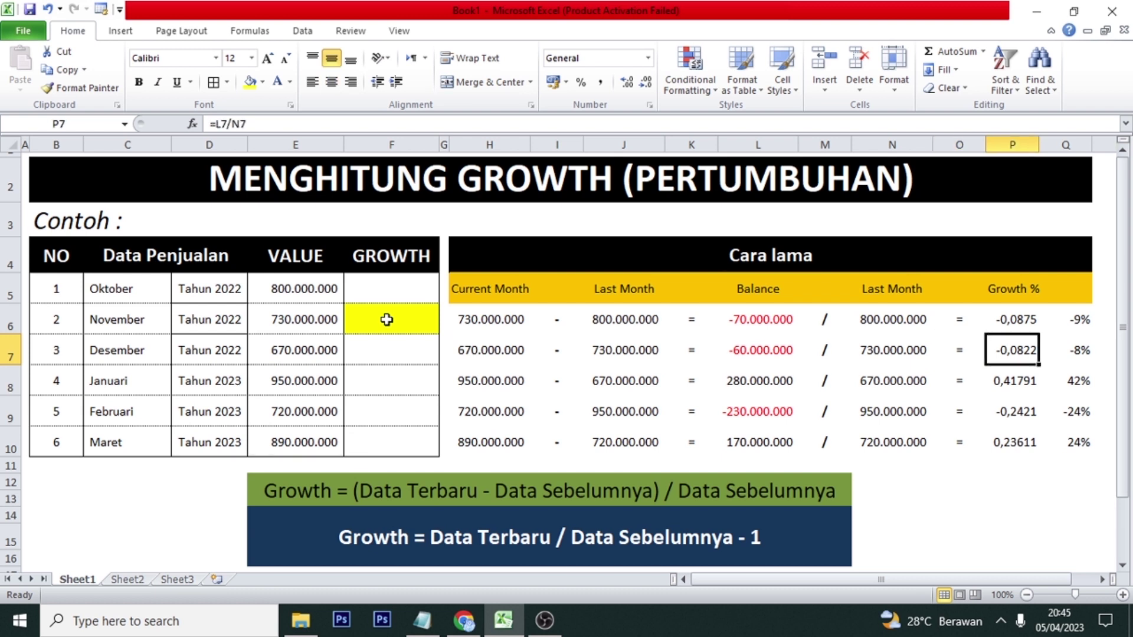
{"action": "key", "text": "Right"}
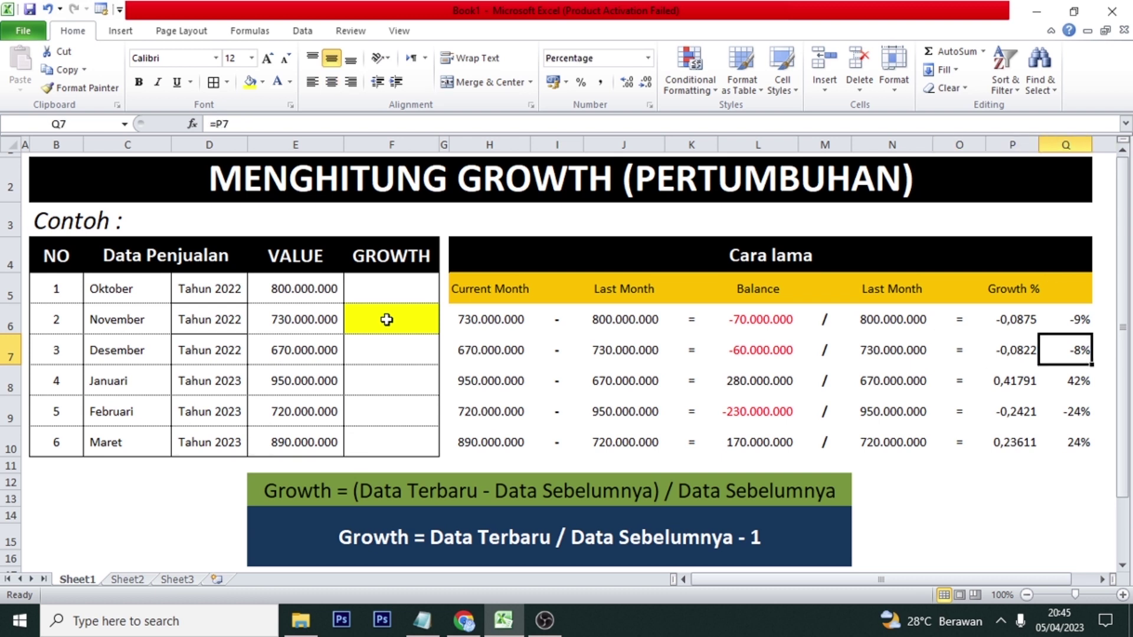
{"action": "key", "text": "Up"}
{"action": "key", "text": "Down"}
Examine Januari's sales value and its Current Month entry in row 8, ending at the Februari sales value in E9
{"action": "key", "text": "Left"}
{"action": "key", "text": "Left"}
{"action": "key", "text": "Left"}
{"action": "key", "text": "Left"}
{"action": "key", "text": "Left"}
{"action": "key", "text": "Left"}
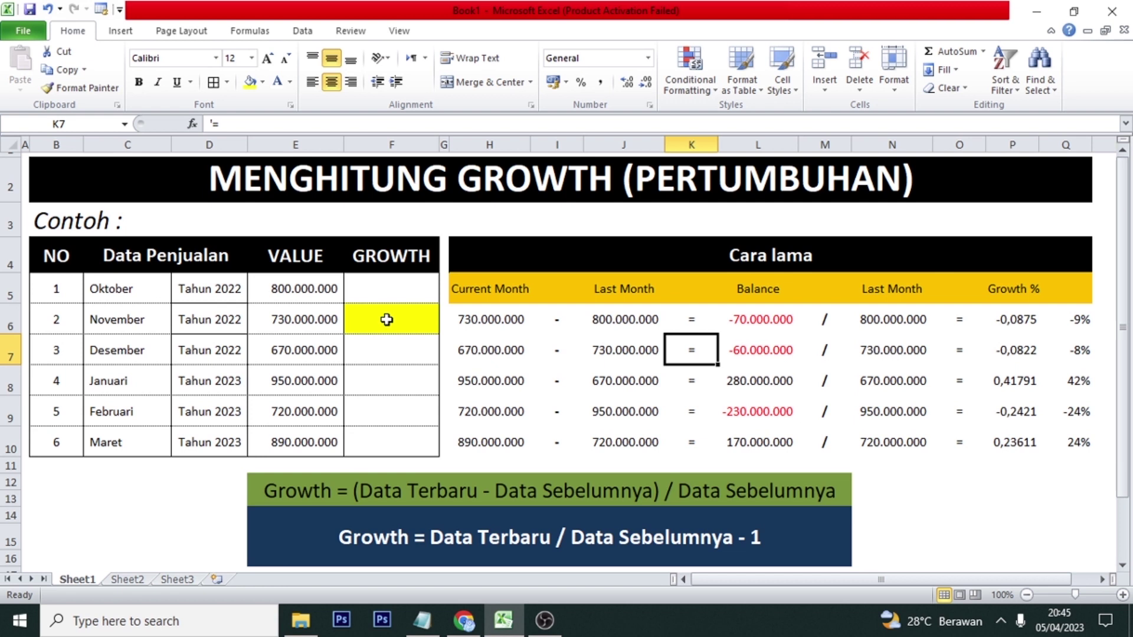
{"action": "key", "text": "Down"}
{"action": "key", "text": "Left"}
{"action": "key", "text": "Left"}
{"action": "key", "text": "Left"}
{"action": "key", "text": "Left"}
{"action": "key", "text": "Left"}
{"action": "key", "text": "Left"}
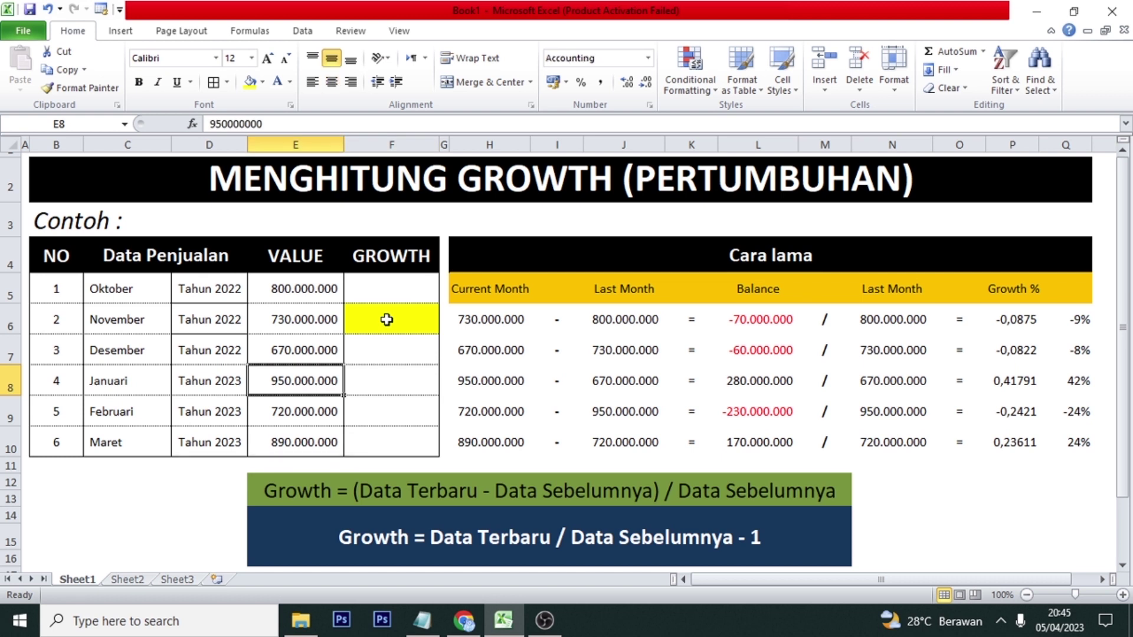
{"action": "key", "text": "Right"}
{"action": "key", "text": "Right"}
{"action": "key", "text": "Right"}
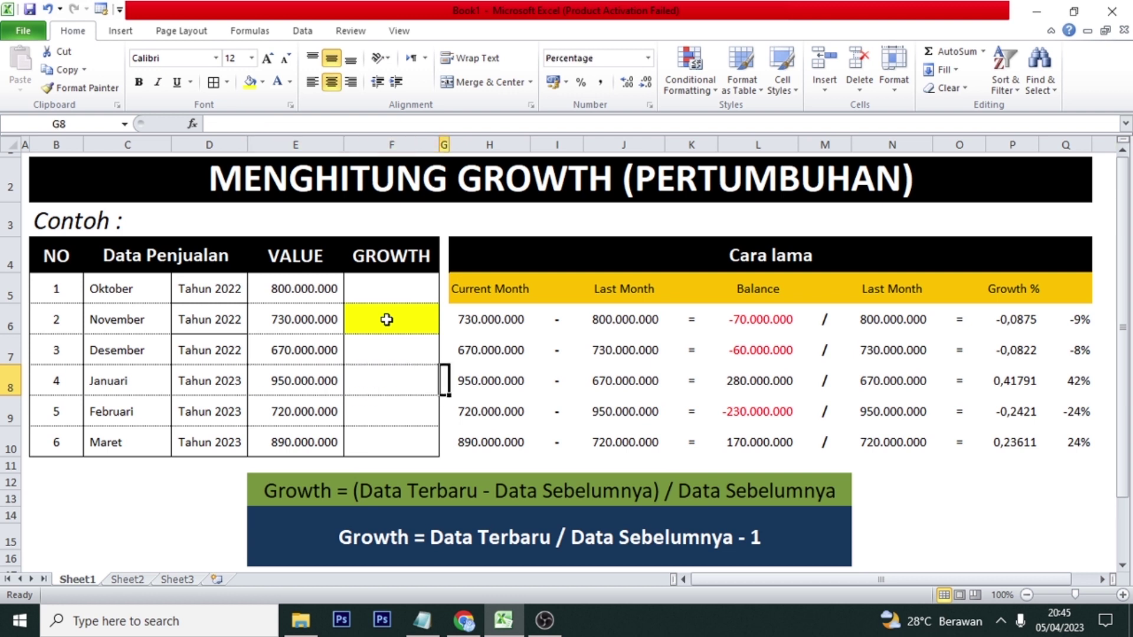
{"action": "key", "text": "Right"}
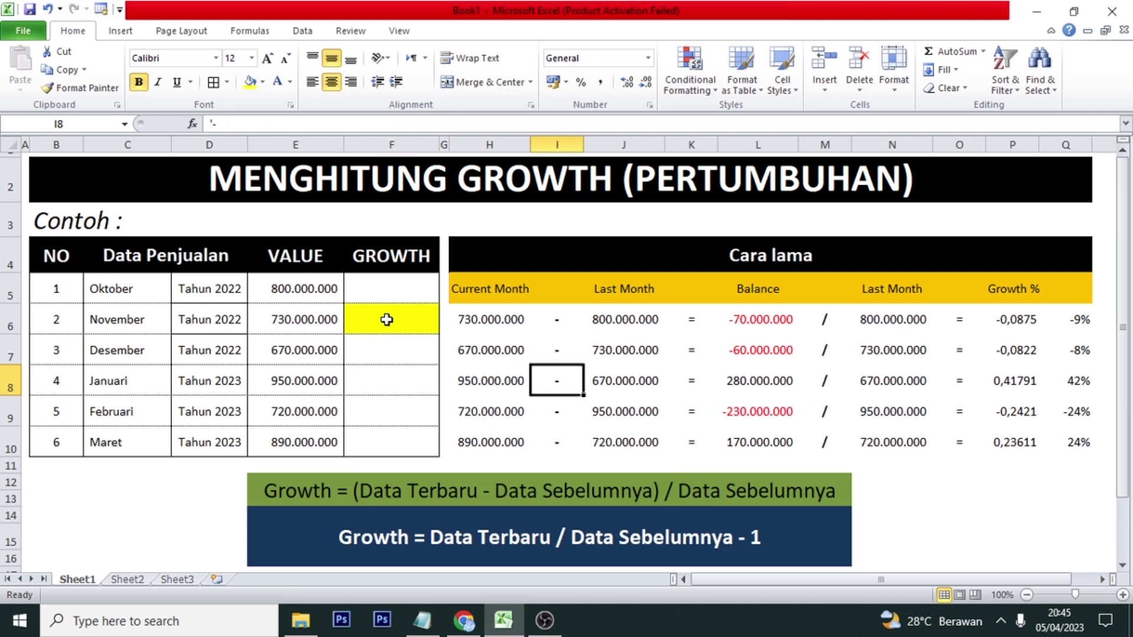
{"action": "key", "text": "Left"}
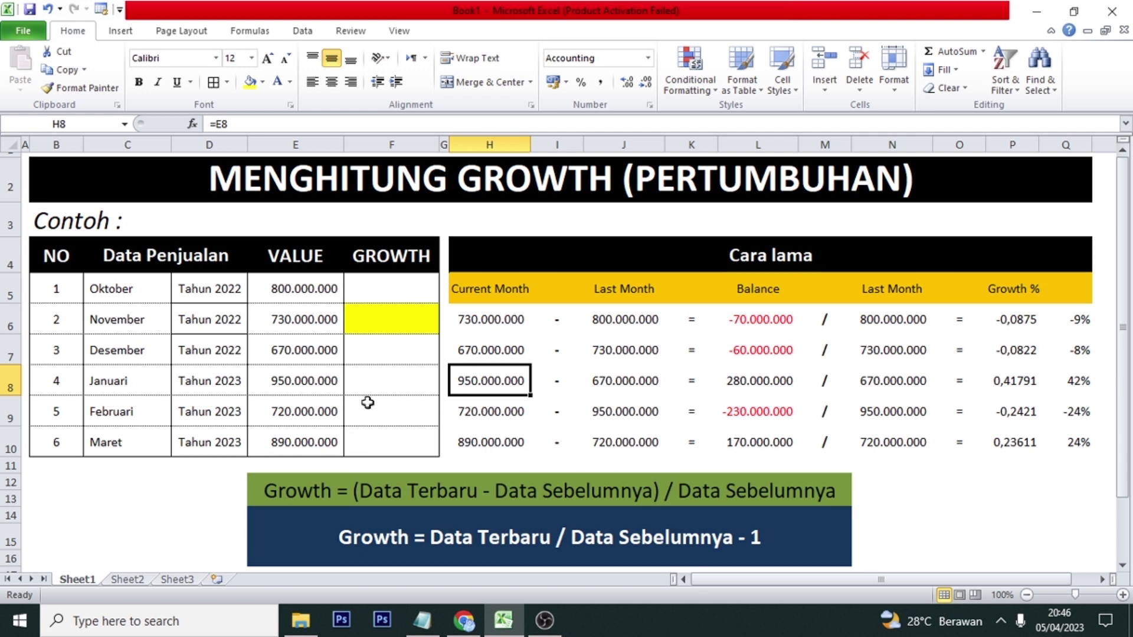
{"action": "left_click", "coordinate": [305, 413]}
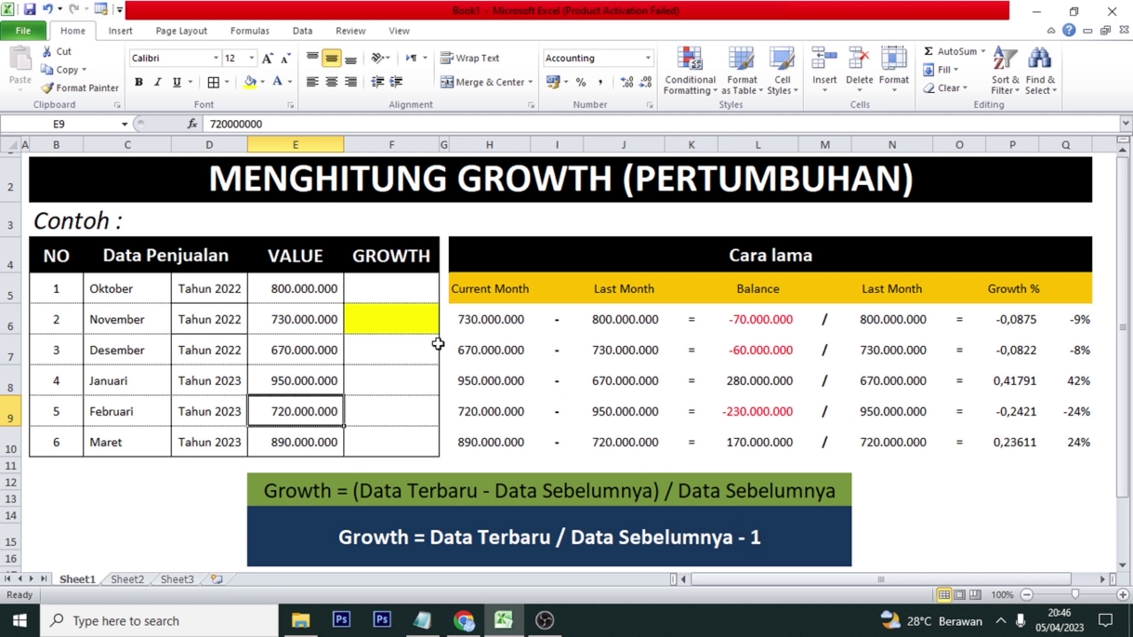
Calculate the November growth in F6 with the short formula =E6/E5-1
{"action": "left_click", "coordinate": [394, 322]}
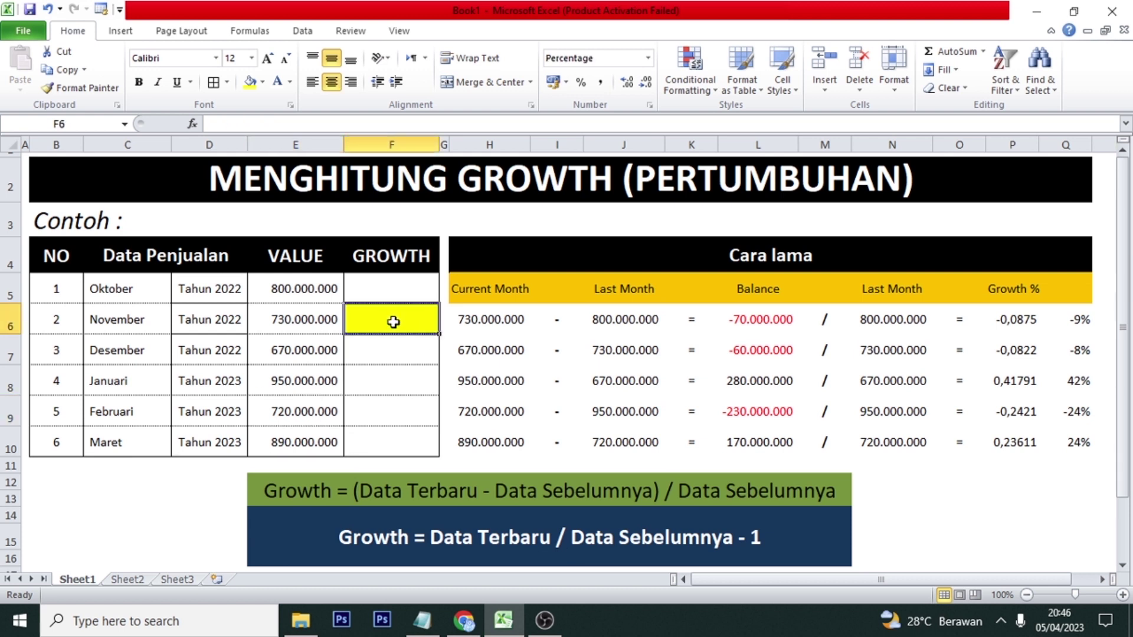
{"action": "type", "text": "="}
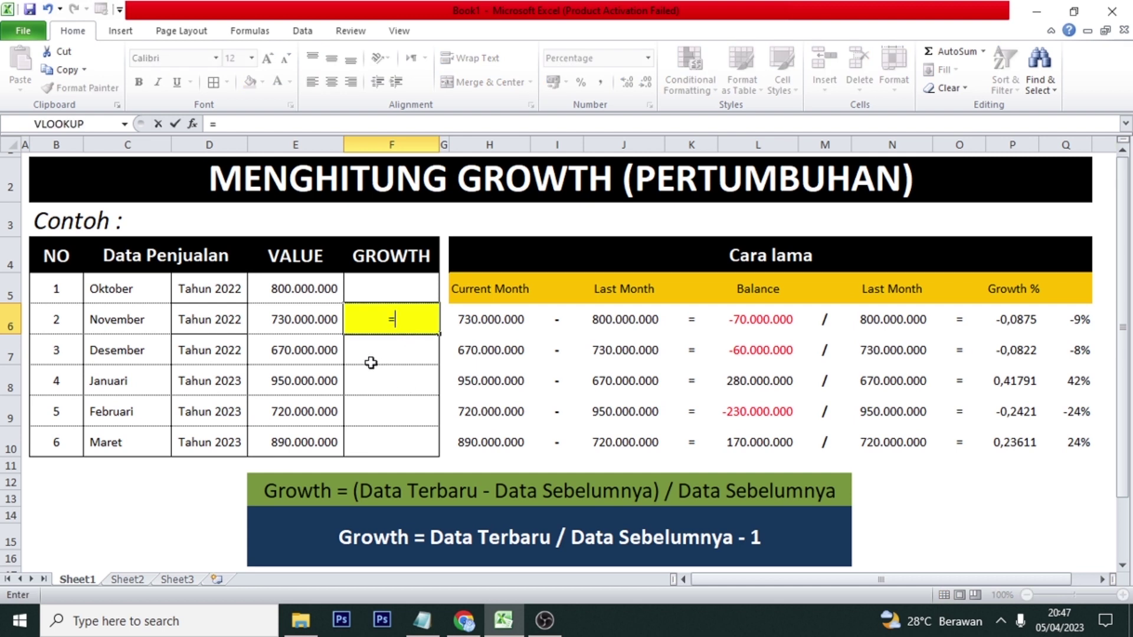
{"action": "left_click", "coordinate": [301, 319]}
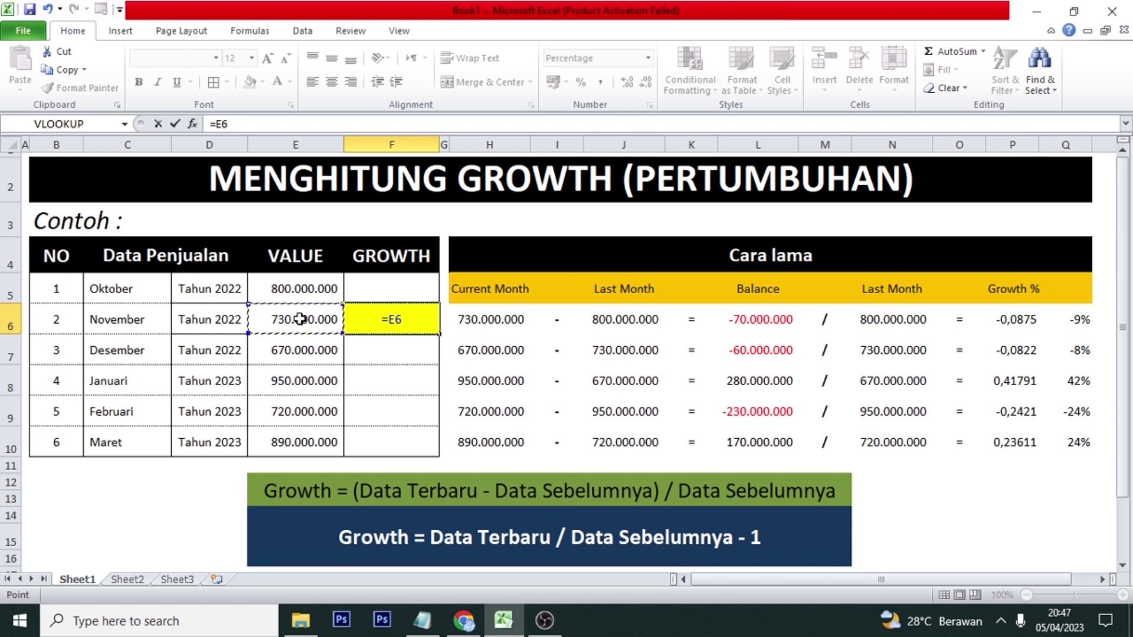
{"action": "type", "text": "/"}
{"action": "left_click", "coordinate": [301, 288]}
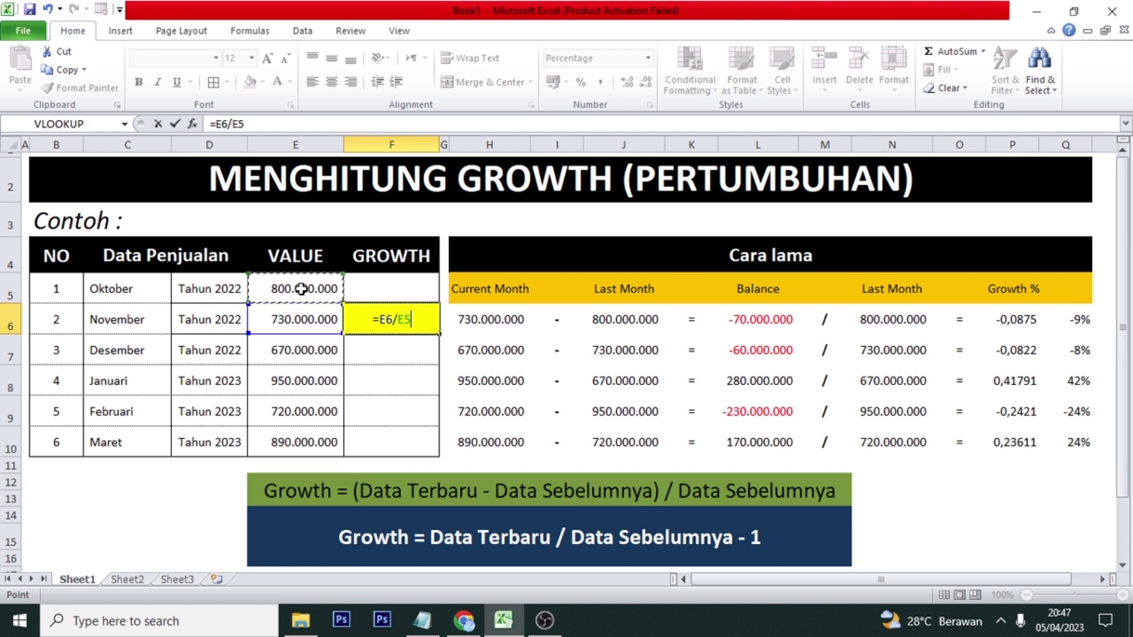
{"action": "type", "text": "-1"}
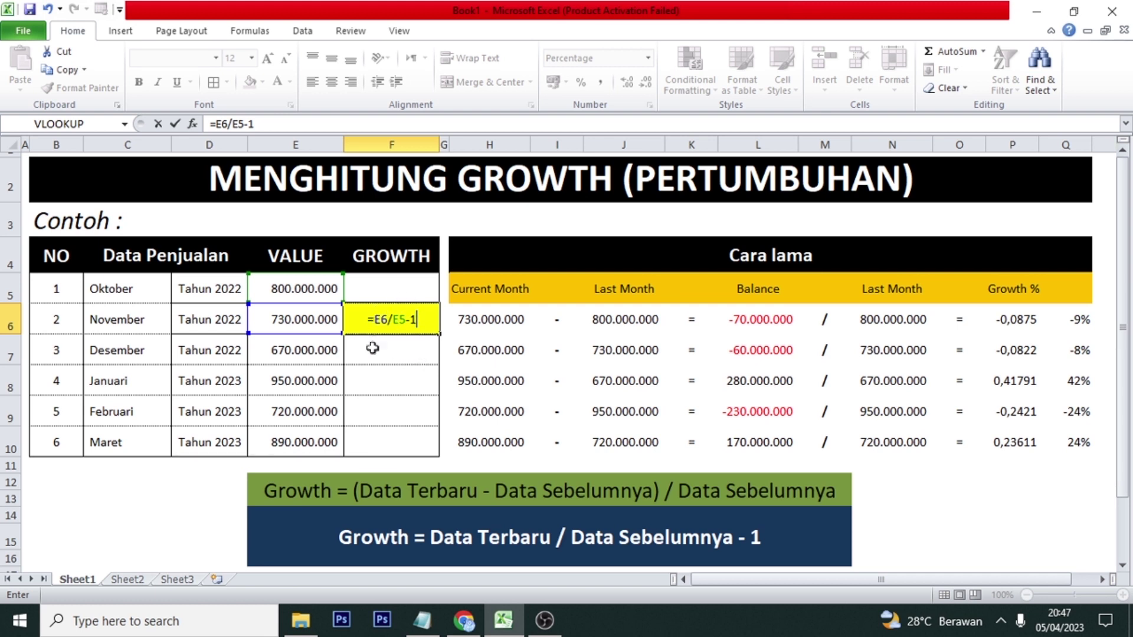
{"action": "key", "text": "Return"}
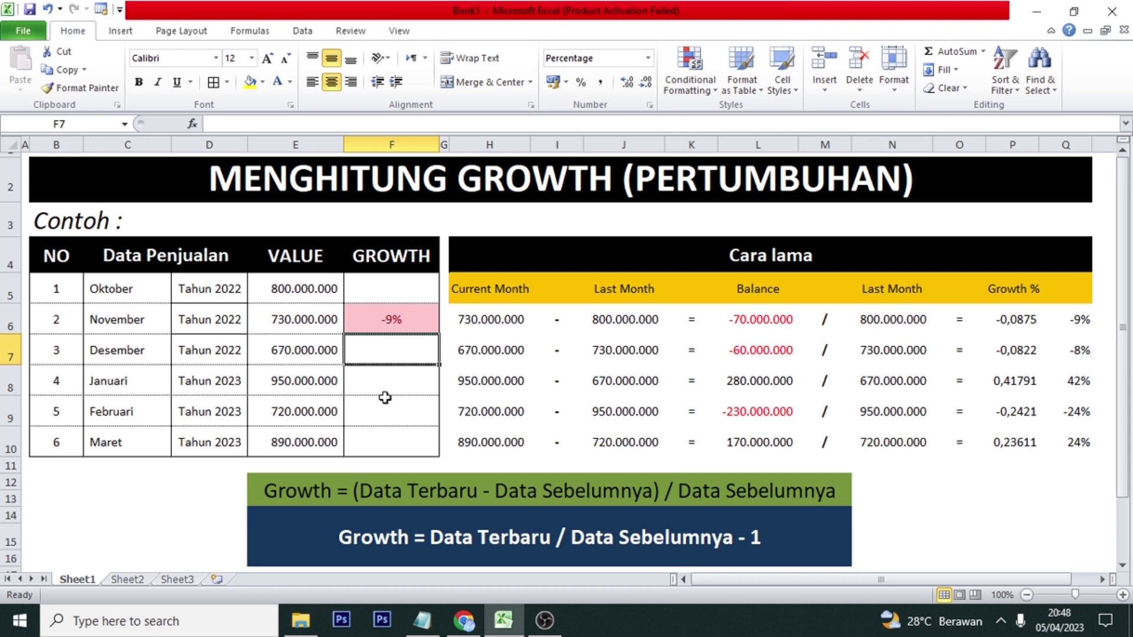
Calculate the Desember growth in F7 with =E7/E6-1 and compare it with the Cara lama percentage in Q7
{"action": "type", "text": "="}
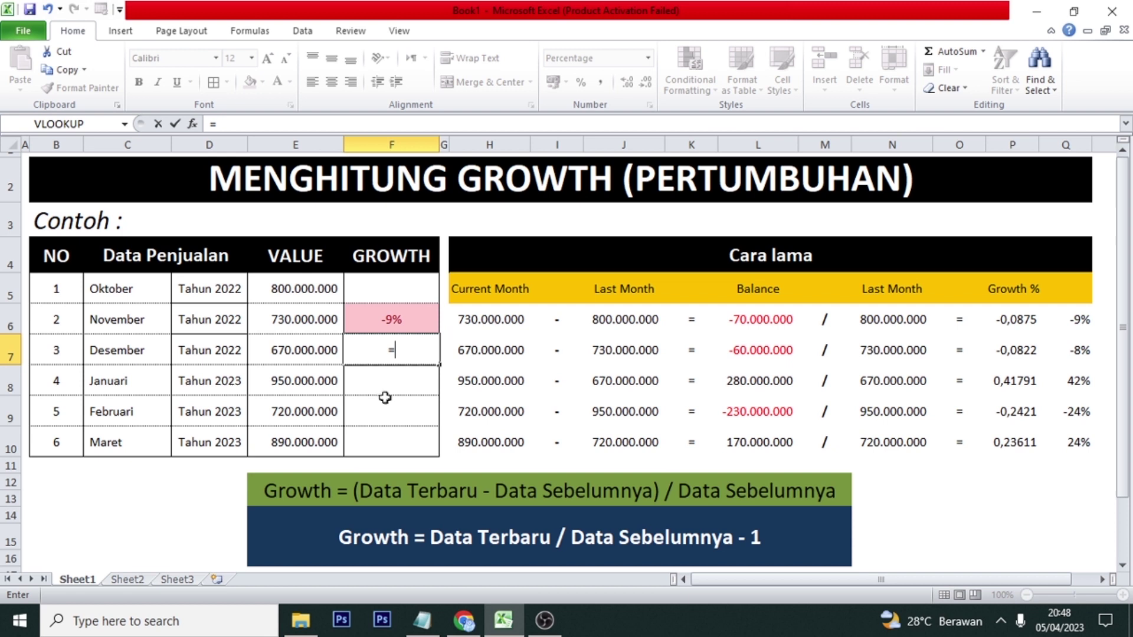
{"action": "left_click", "coordinate": [302, 349]}
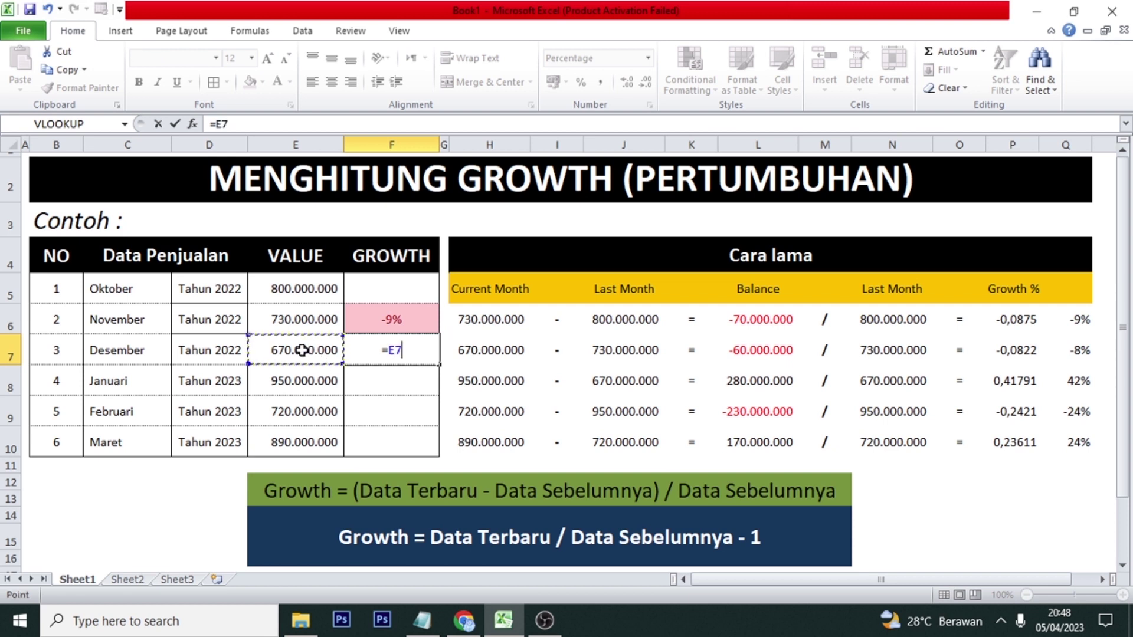
{"action": "type", "text": "/"}
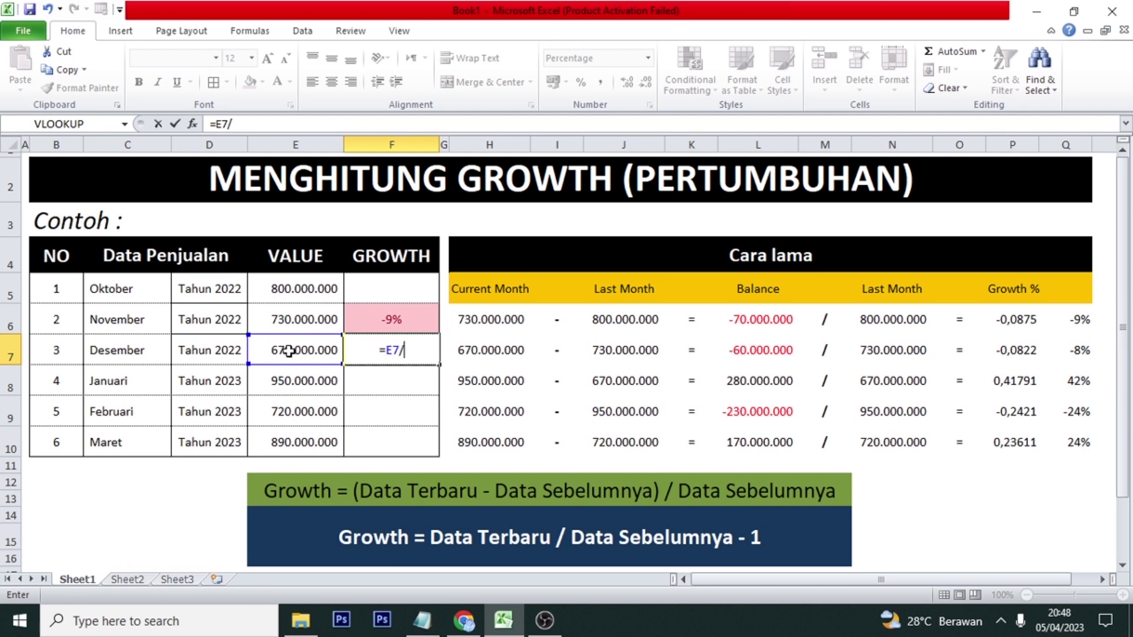
{"action": "left_click", "coordinate": [294, 320]}
{"action": "type", "text": "-1"}
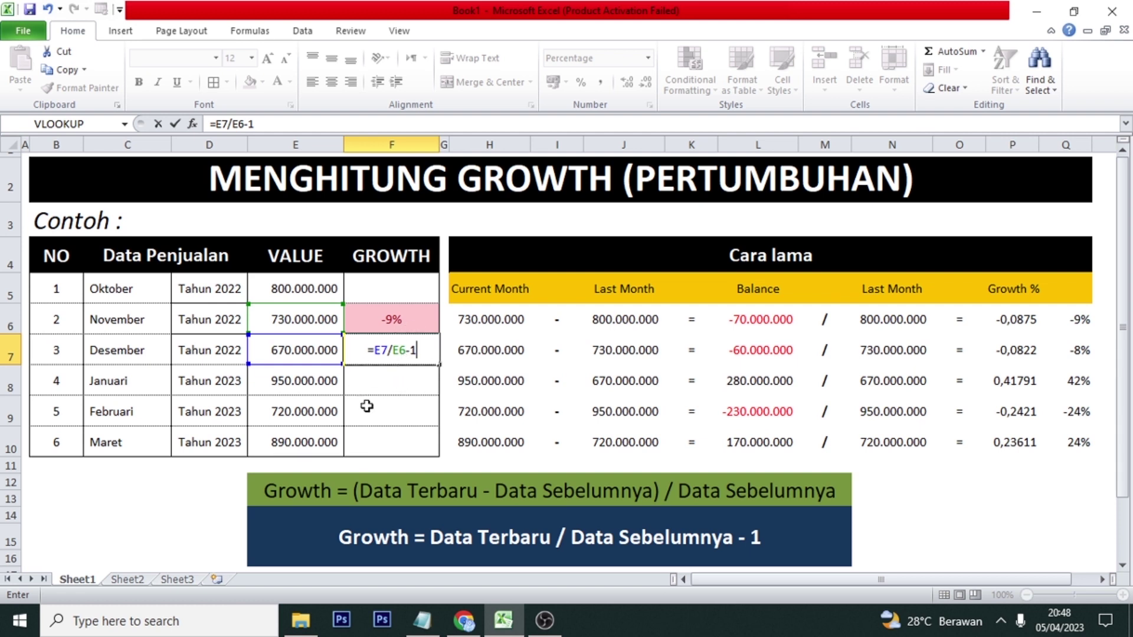
{"action": "key", "text": "Return"}
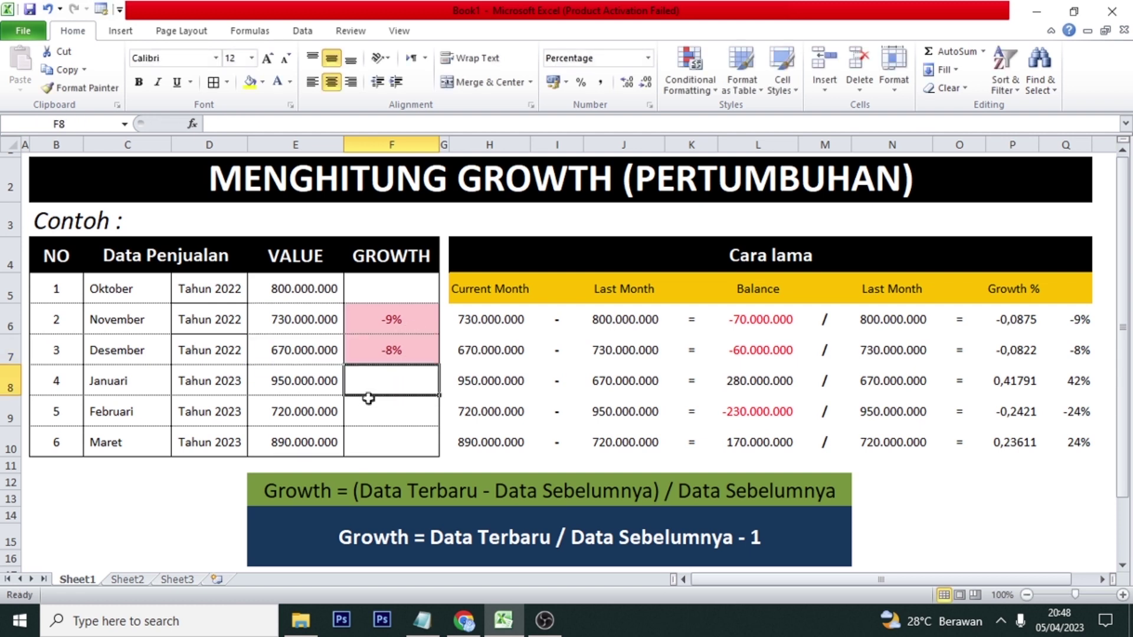
{"action": "left_click", "coordinate": [1070, 345]}
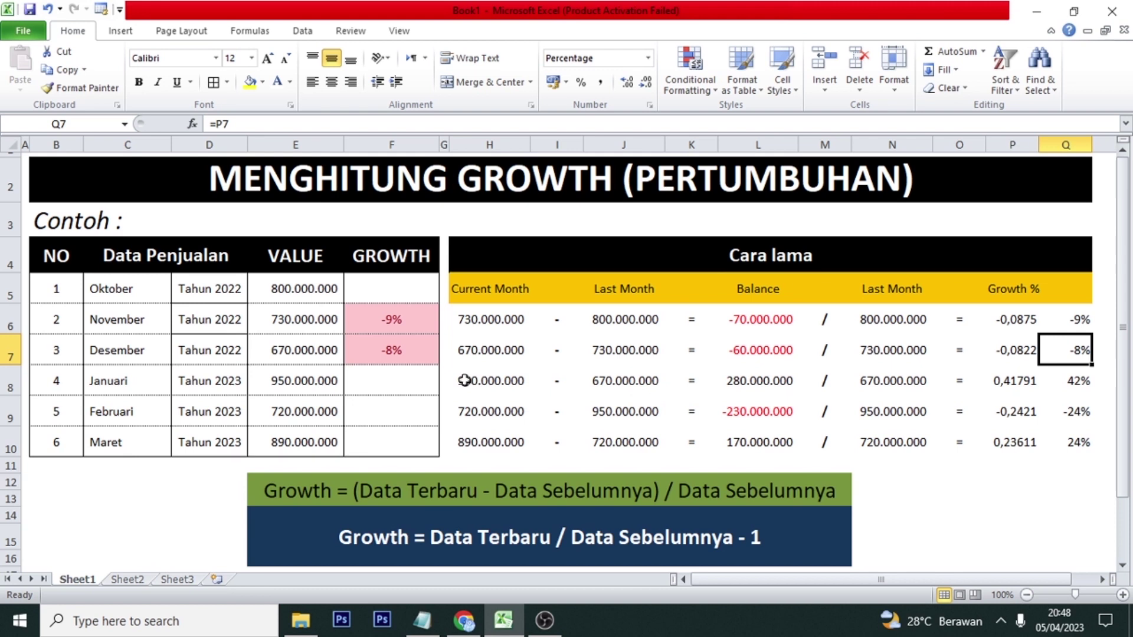
Copy the Desember growth formula from F7 into F8:F10 for Januari to Maret, pasting formulas only, and select H10
{"action": "left_click", "coordinate": [404, 347]}
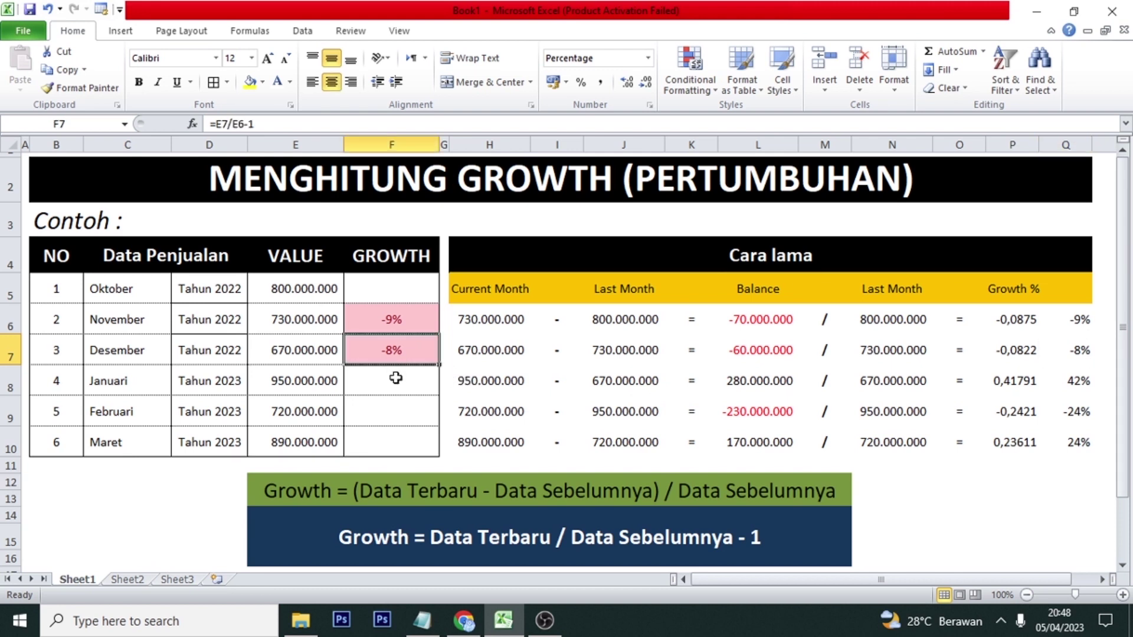
{"action": "key", "text": "ctrl+c"}
{"action": "key", "text": "Down"}
{"action": "key", "text": "shift+Down"}
{"action": "key", "text": "shift+Down"}
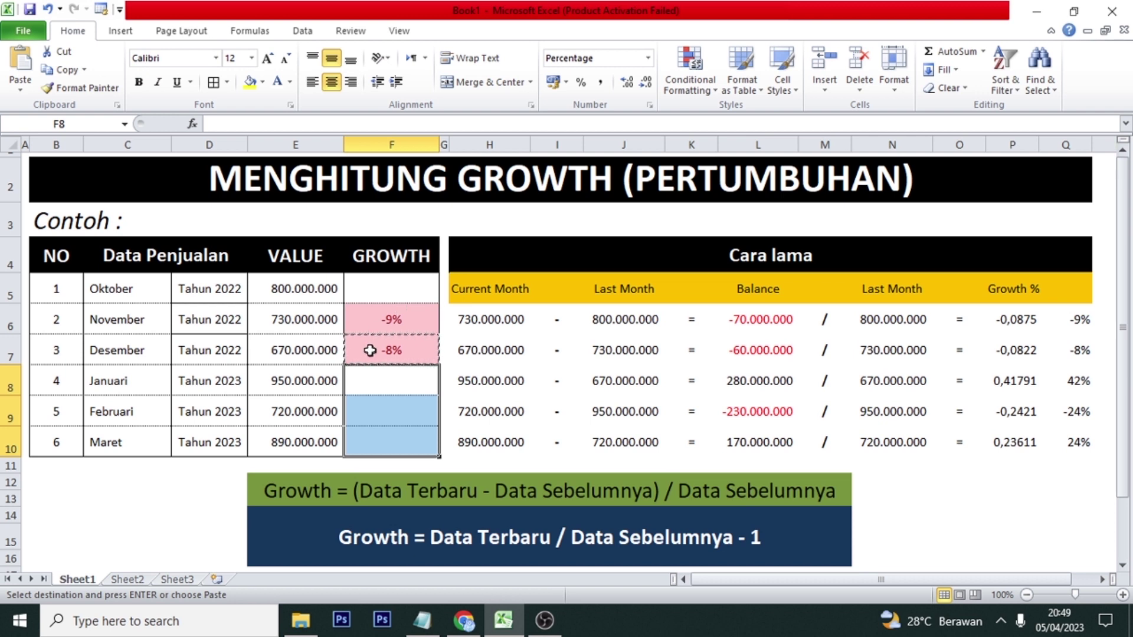
{"action": "right_click", "coordinate": [377, 386]}
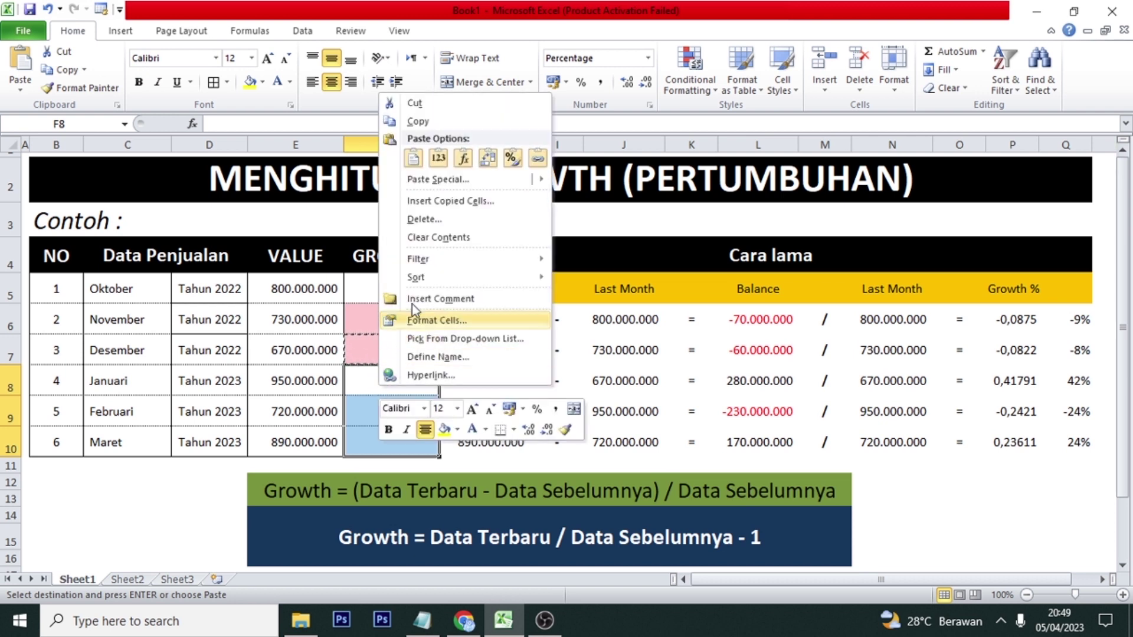
{"action": "left_click", "coordinate": [463, 158]}
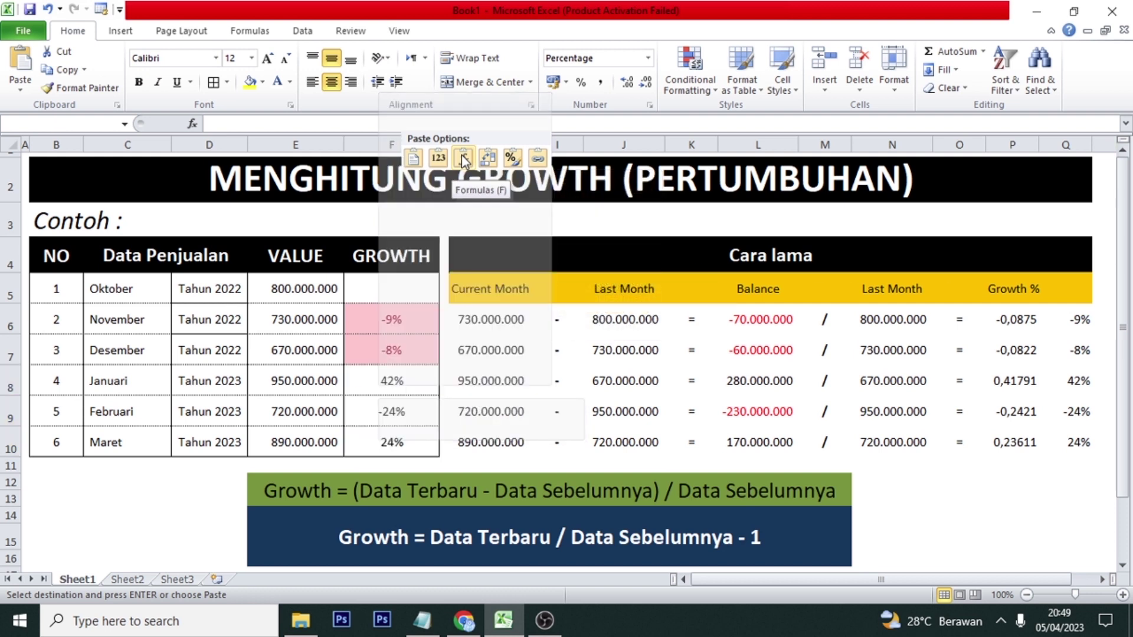
{"action": "left_click", "coordinate": [463, 158]}
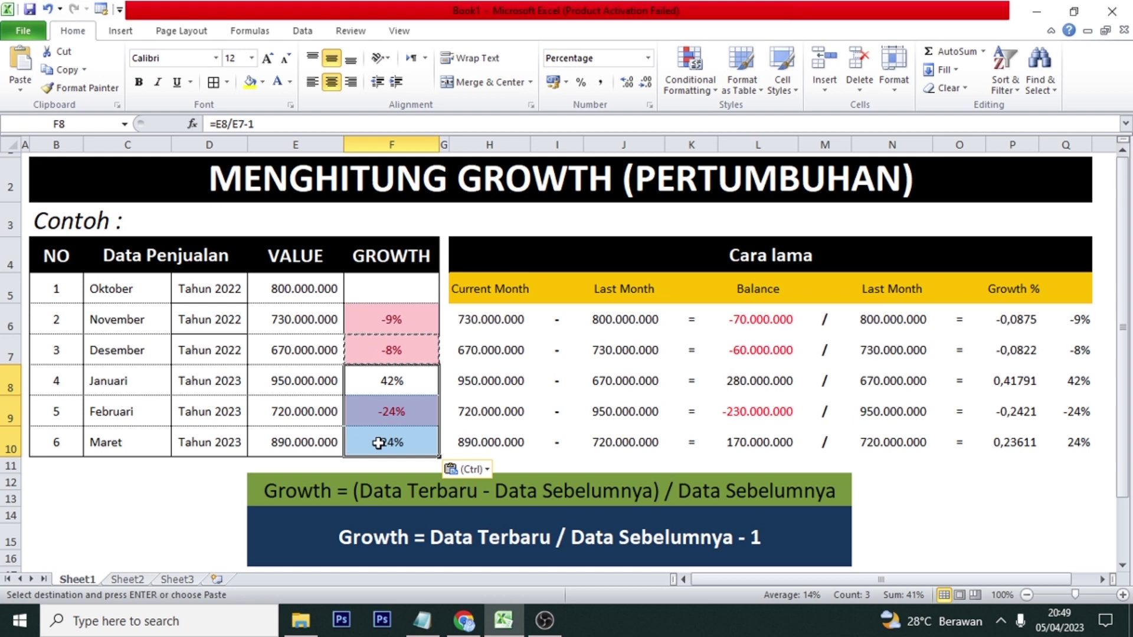
{"action": "left_click", "coordinate": [479, 447]}
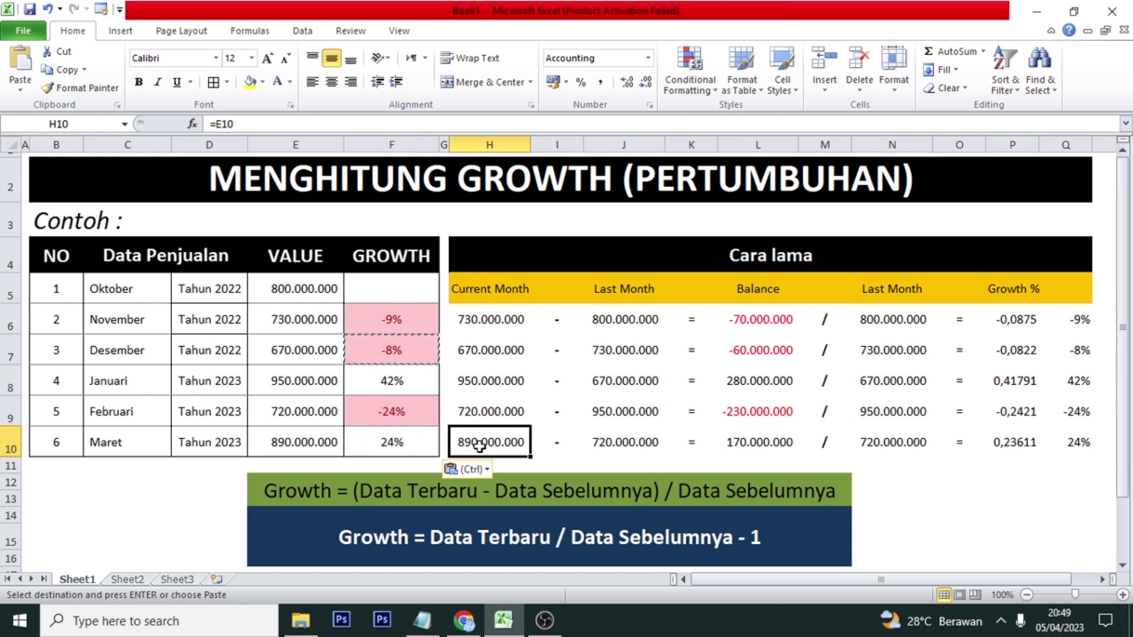